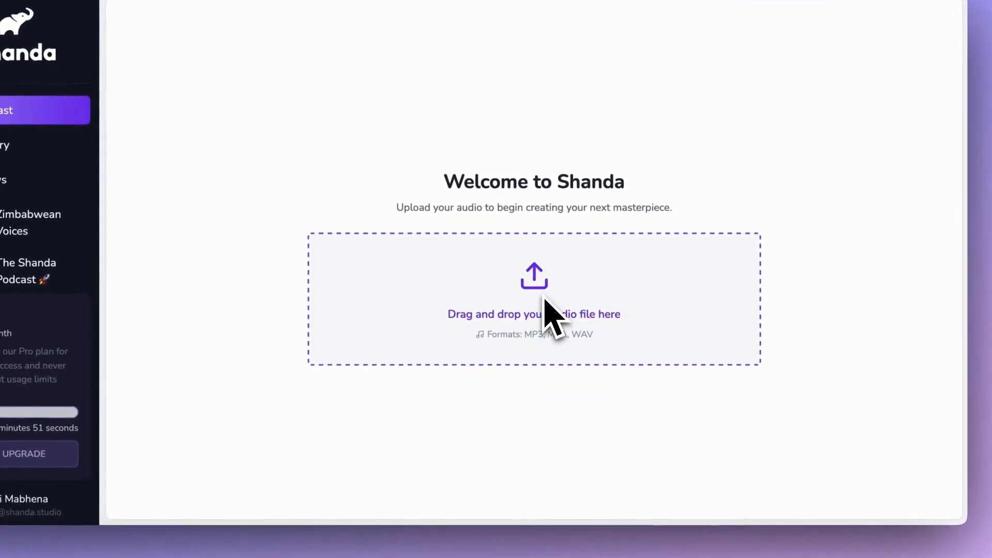
Step: Upload GV Demo Recording.m4a with Enhance My Audio to Studio Sound enabled and start production
{"action": "left_click", "coordinate": [545, 298]}
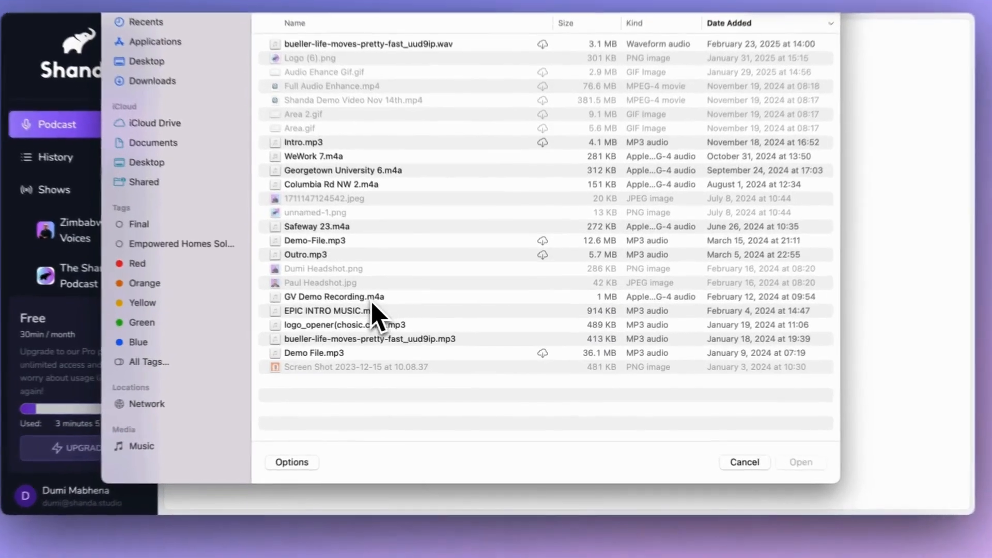
{"action": "double_click", "coordinate": [361, 307]}
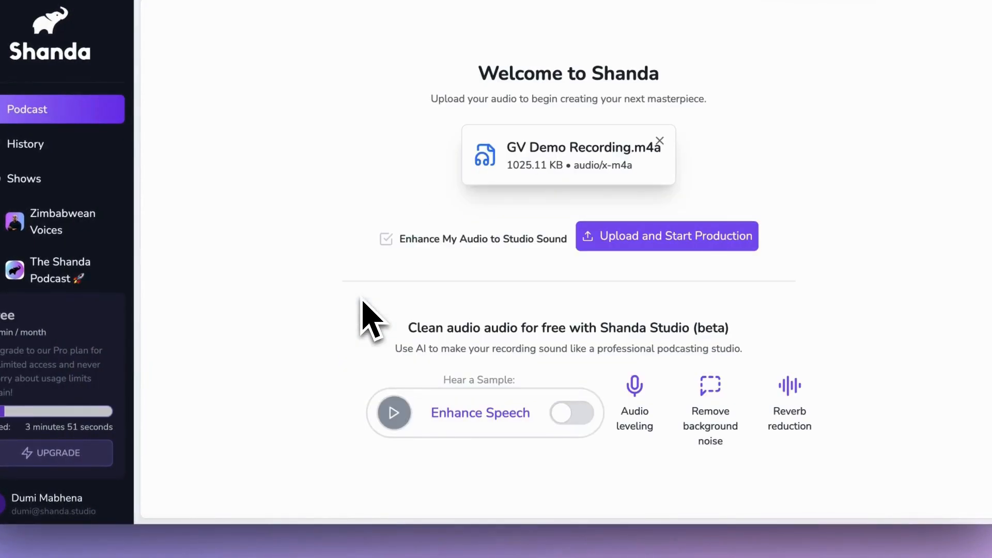
{"action": "left_click", "coordinate": [386, 239]}
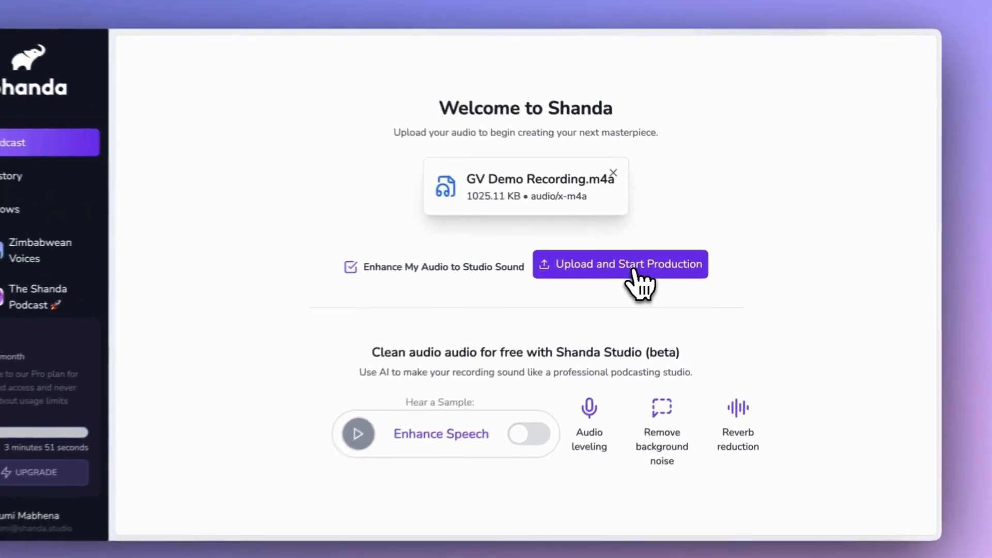
{"action": "left_click", "coordinate": [654, 264]}
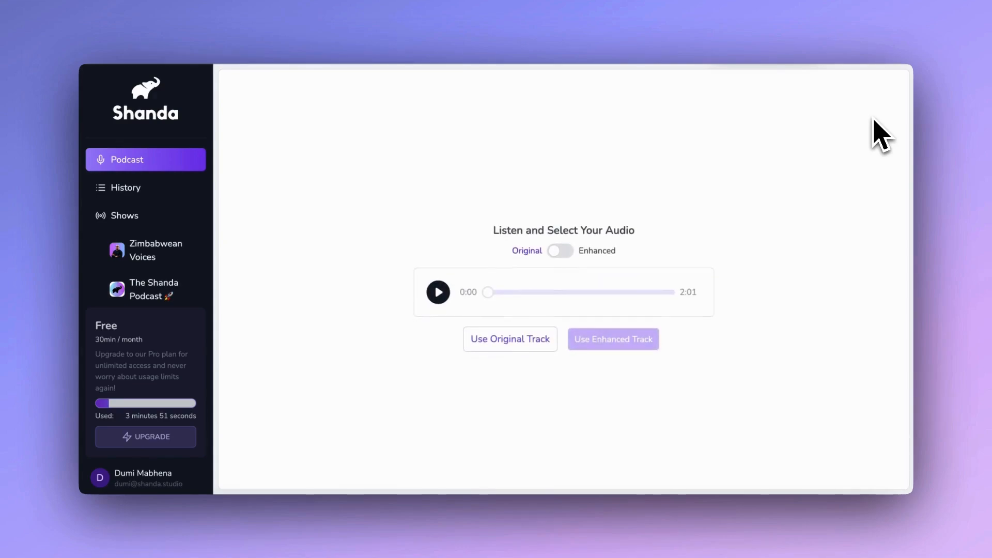
Step: Listen to the original and enhanced versions of the audio and use the enhanced track
{"action": "left_click", "coordinate": [439, 291]}
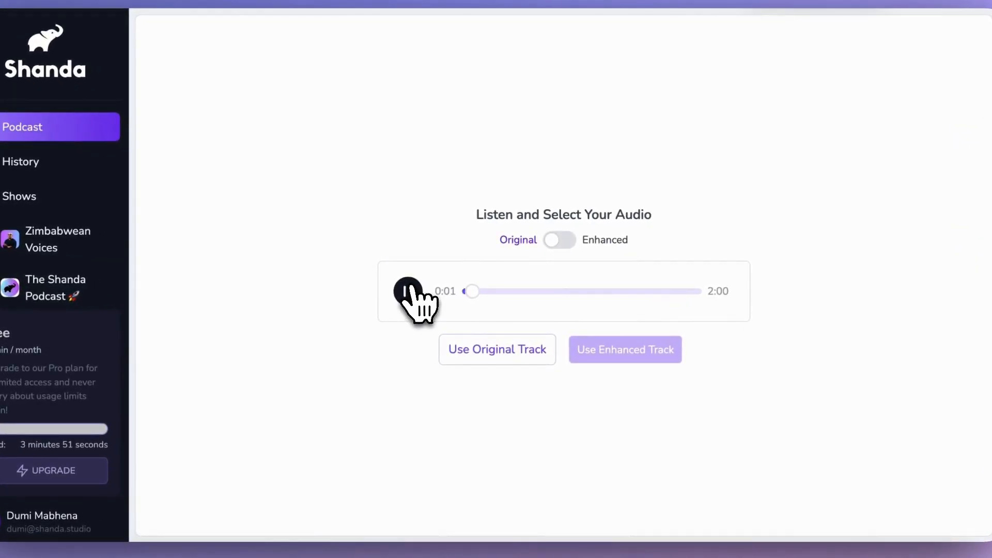
{"action": "left_click", "coordinate": [561, 241]}
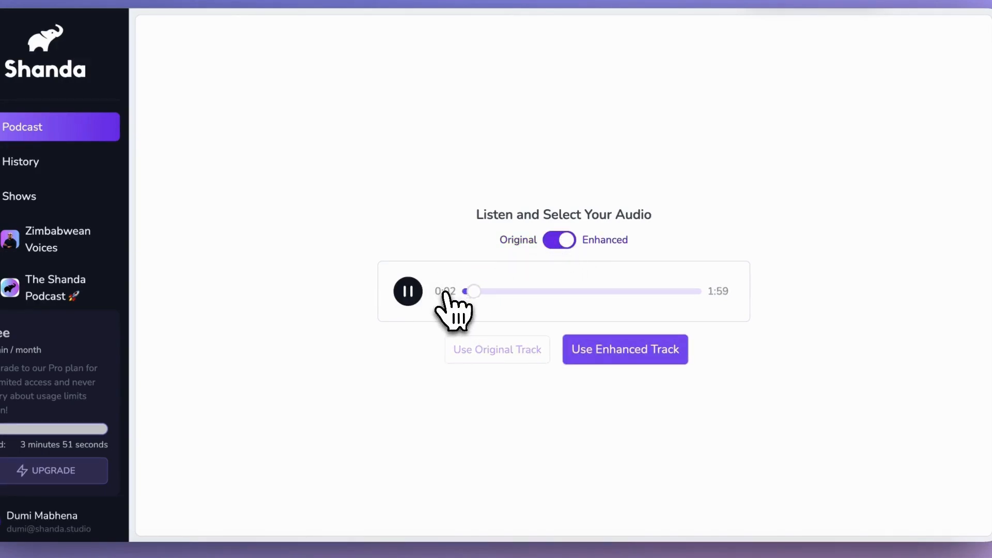
{"action": "left_click", "coordinate": [409, 293]}
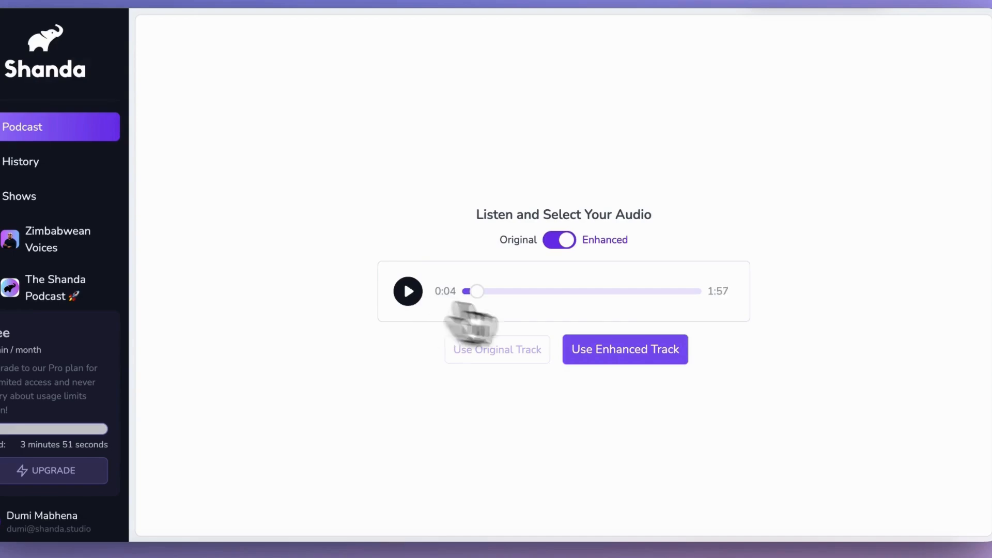
{"action": "left_click", "coordinate": [649, 341]}
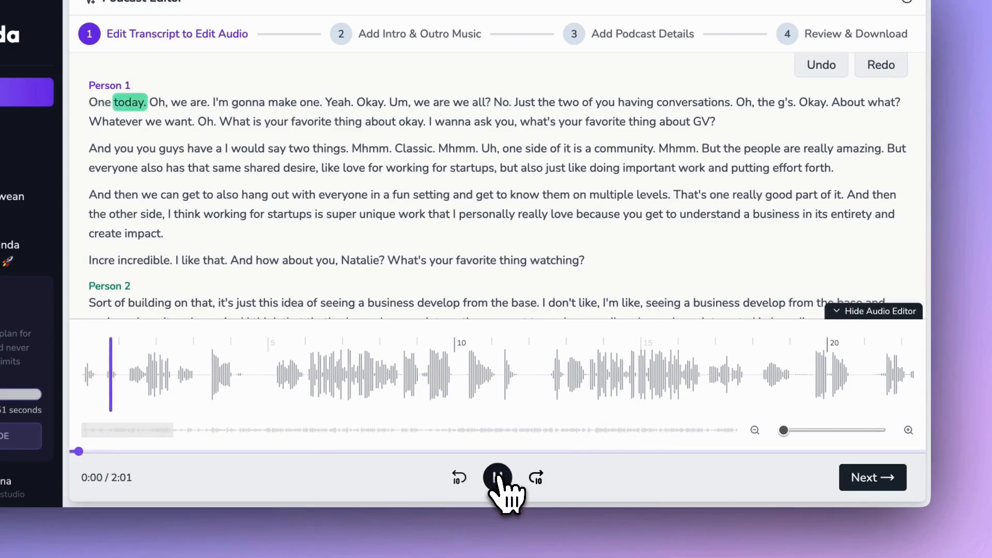
Step: Look through the whole transcript with the audio editor hidden, restore the editor and pause playback
{"action": "left_click", "coordinate": [843, 312]}
{"action": "scroll", "coordinate": [835, 326], "scroll_direction": "down", "scroll_amount": 3}
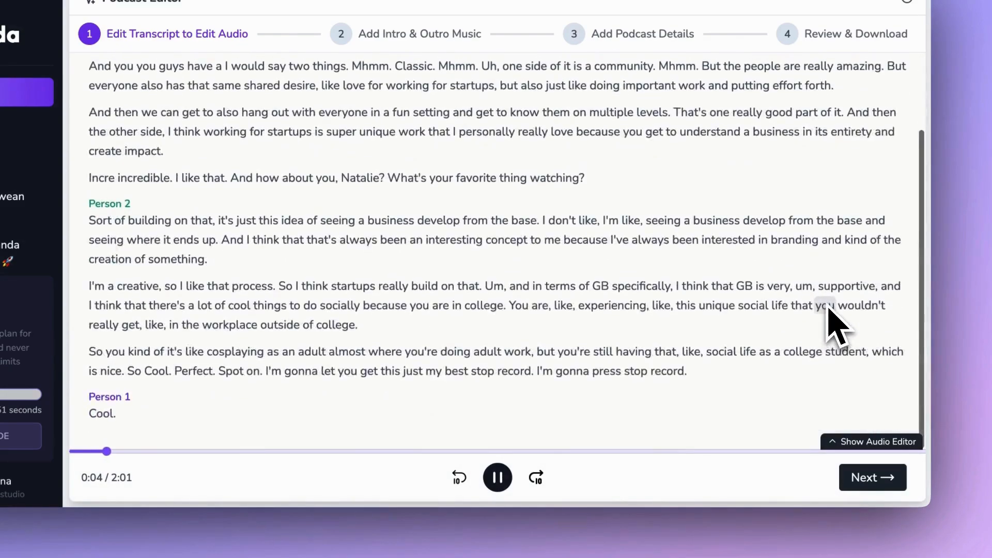
{"action": "scroll", "coordinate": [829, 315], "scroll_direction": "up", "scroll_amount": 3}
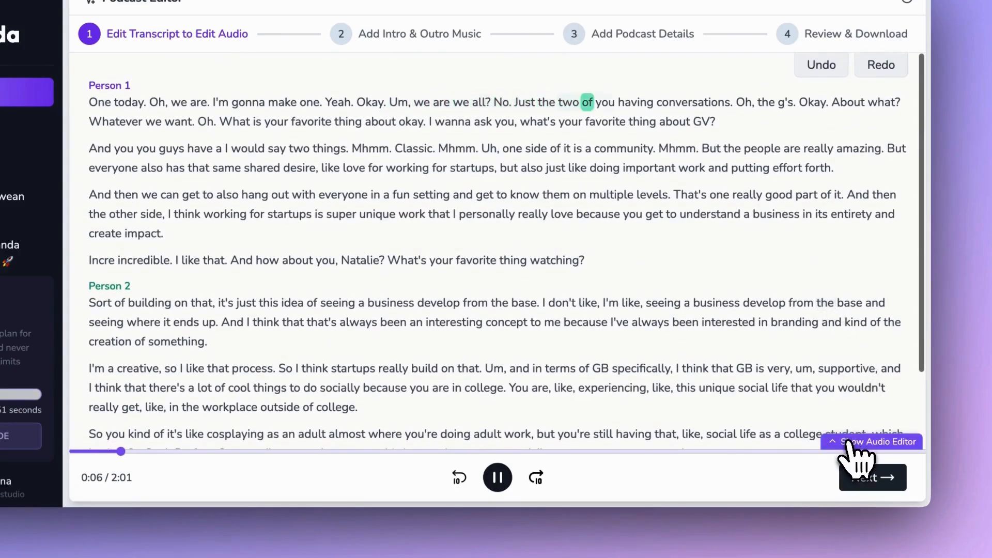
{"action": "left_click", "coordinate": [847, 443]}
{"action": "left_click", "coordinate": [501, 481]}
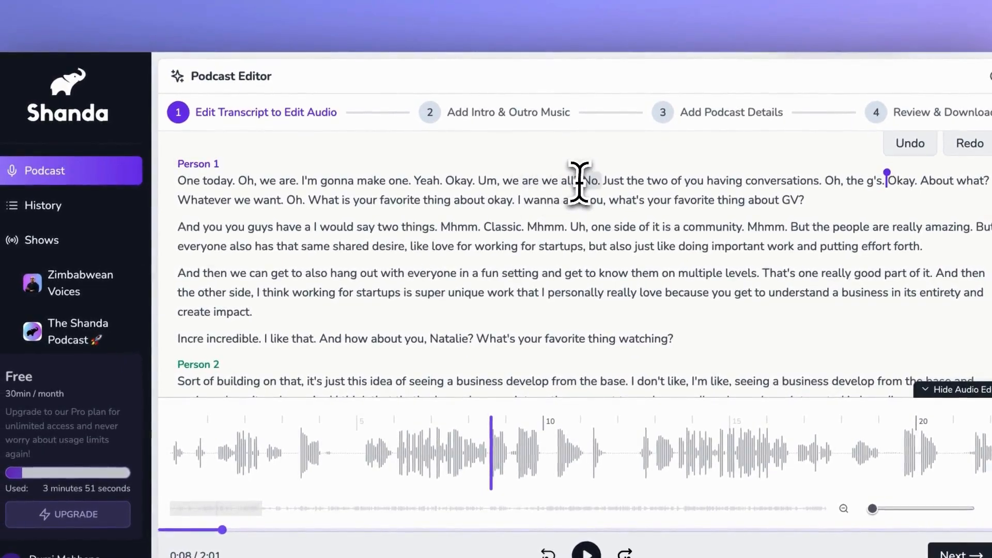
Step: Cut Person 1's opening words through "Okay. Um," from the audio, extending the cut region to the very start of the recording
{"action": "left_click_drag", "start_coordinate": [480, 178], "coordinate": [216, 180]}
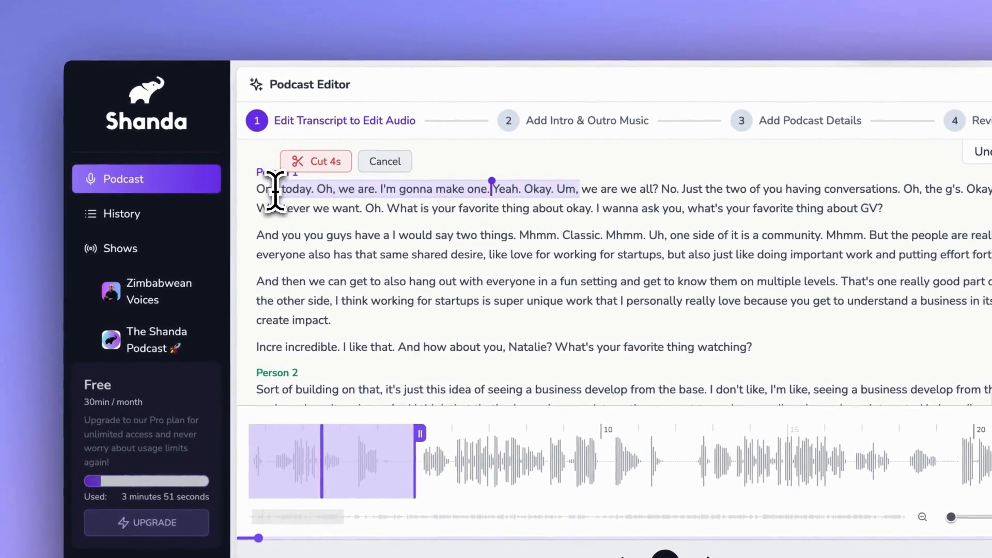
{"action": "key", "text": "BackSpace"}
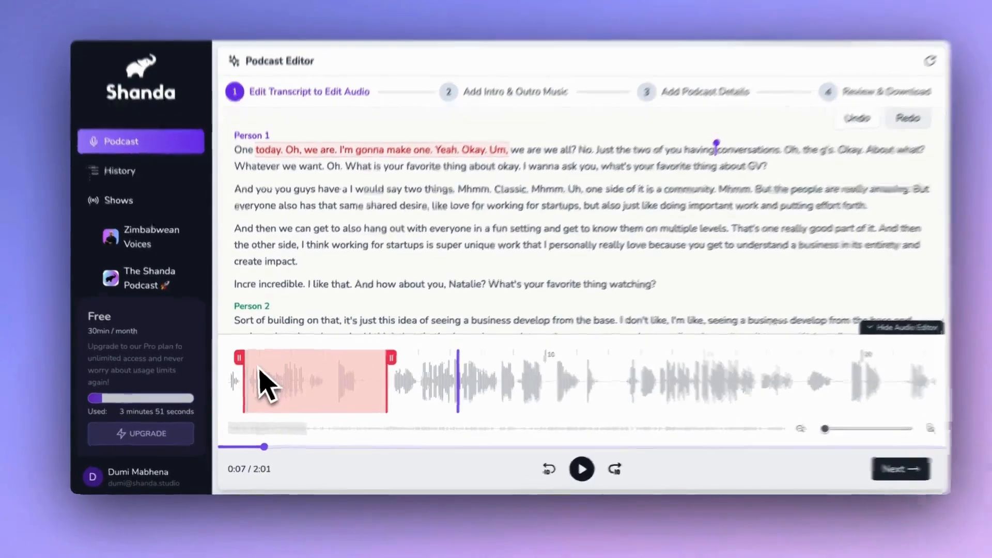
{"action": "left_click_drag", "start_coordinate": [241, 367], "coordinate": [229, 370]}
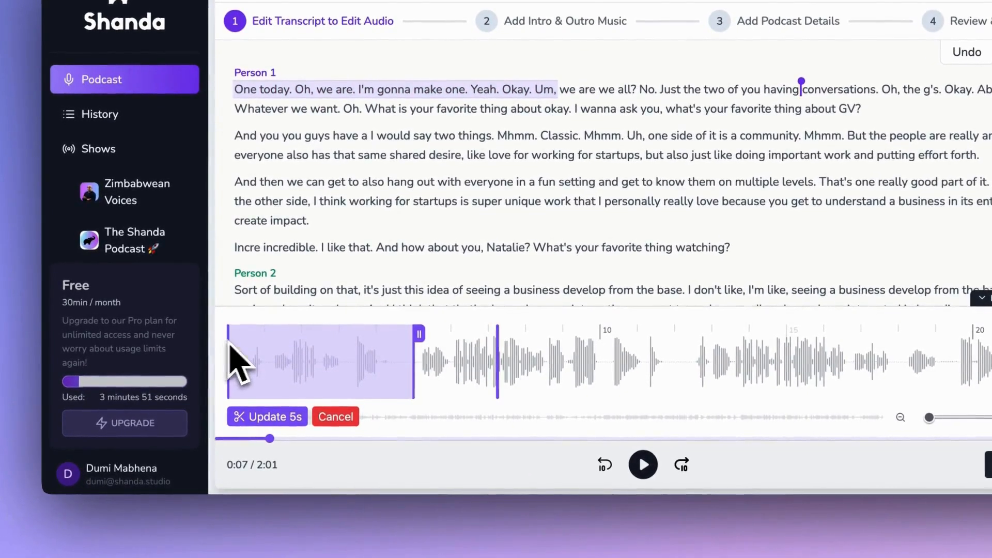
{"action": "left_click", "coordinate": [274, 416]}
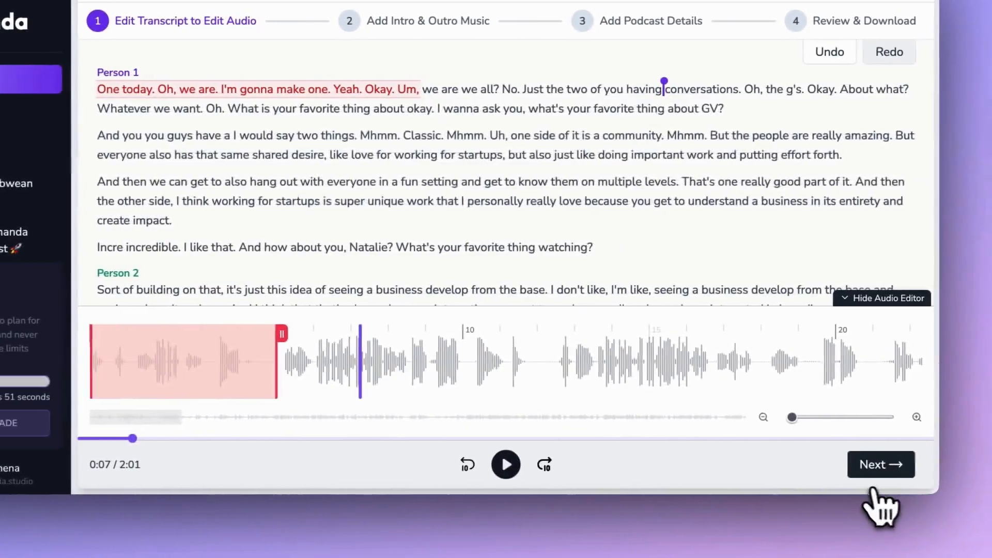
Step: Proceed to the intro and outro music stage, preview the Vibe intro track and select it as the intro
{"action": "left_click", "coordinate": [873, 473]}
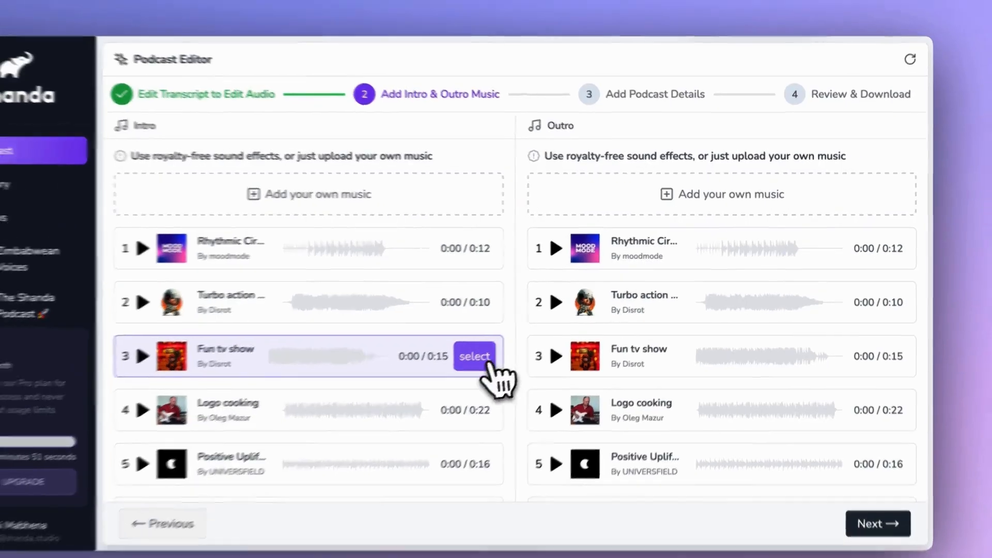
{"action": "scroll", "coordinate": [476, 372], "scroll_direction": "down", "scroll_amount": 5}
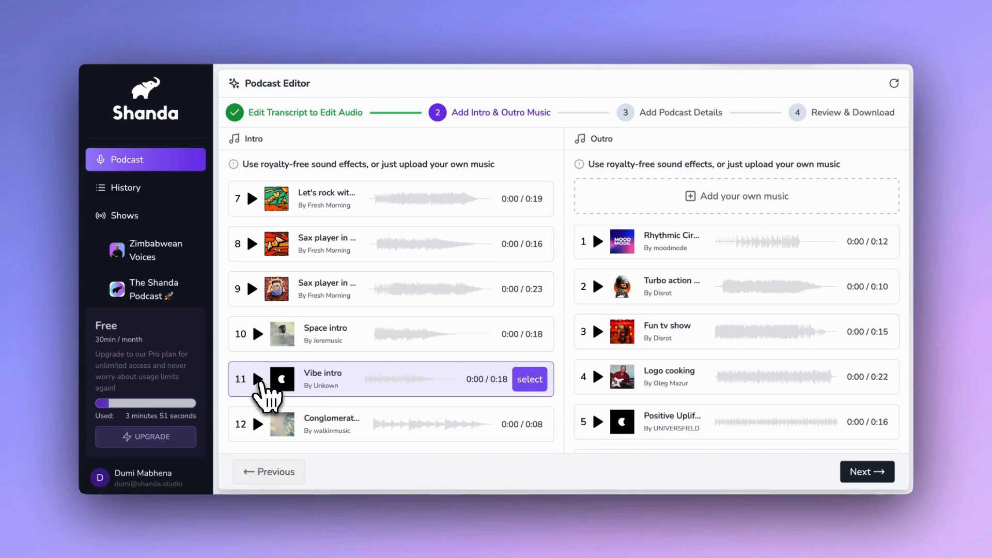
{"action": "left_click", "coordinate": [257, 379]}
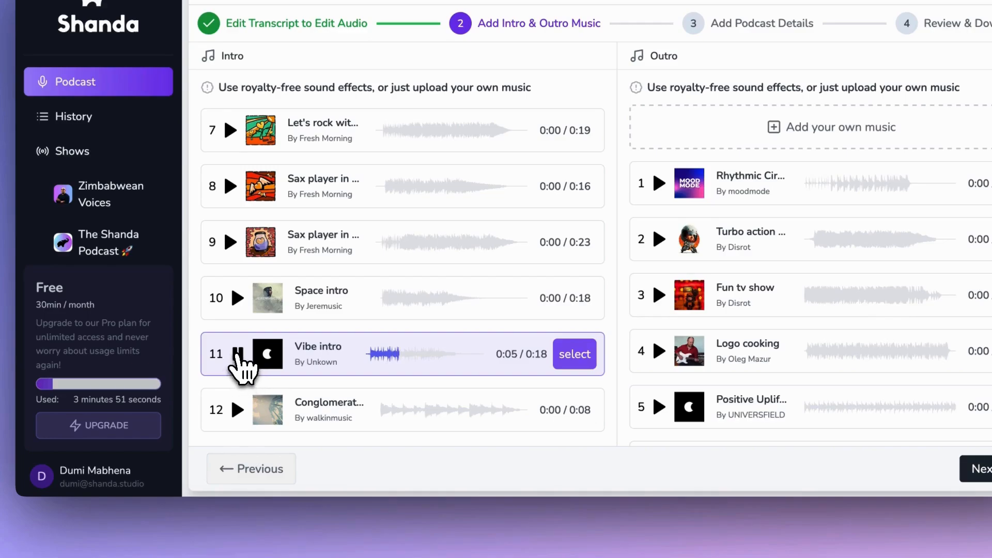
{"action": "left_click", "coordinate": [573, 355]}
Step: Select the Vibe intro track as the outro music as well
{"action": "scroll", "coordinate": [909, 358], "scroll_direction": "down", "scroll_amount": 1}
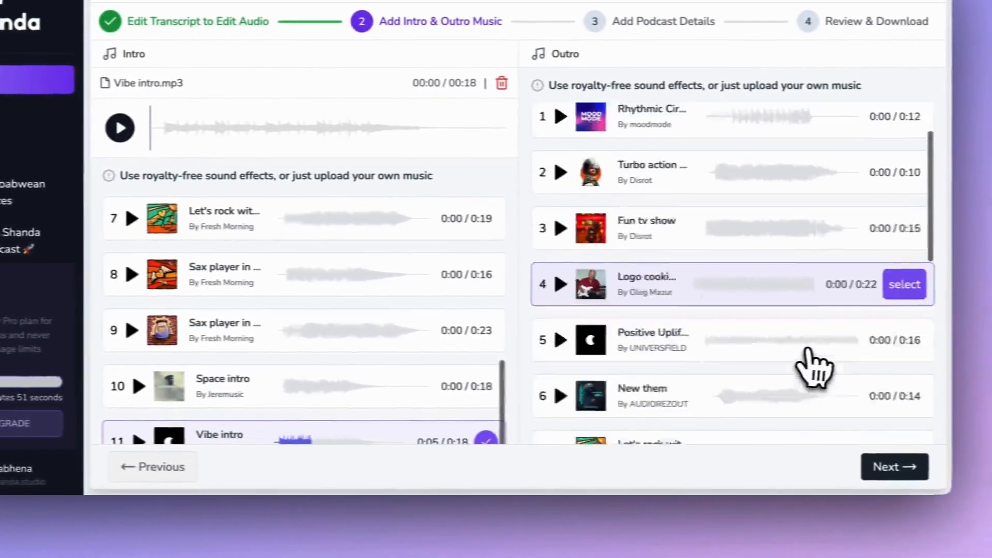
{"action": "scroll", "coordinate": [814, 364], "scroll_direction": "down", "scroll_amount": 5}
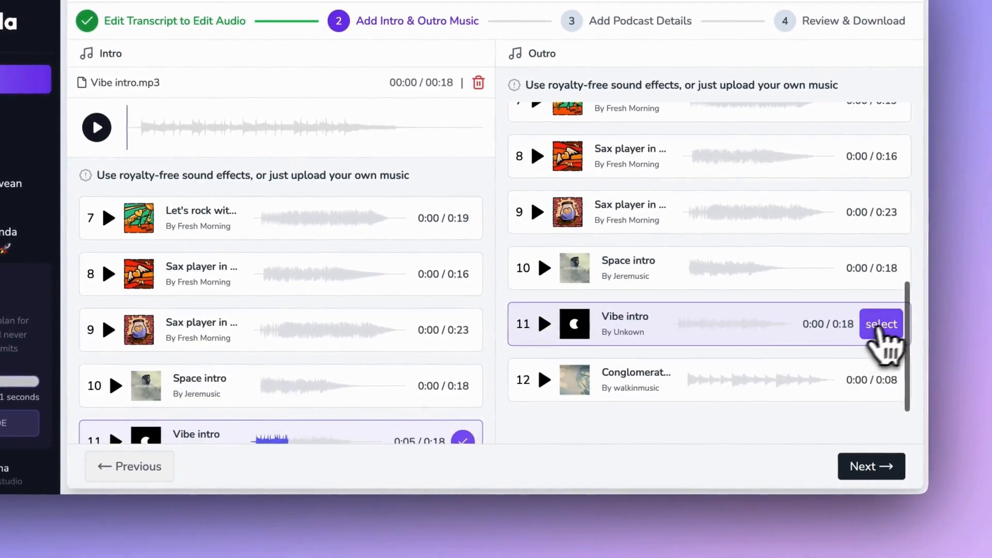
{"action": "left_click", "coordinate": [905, 334]}
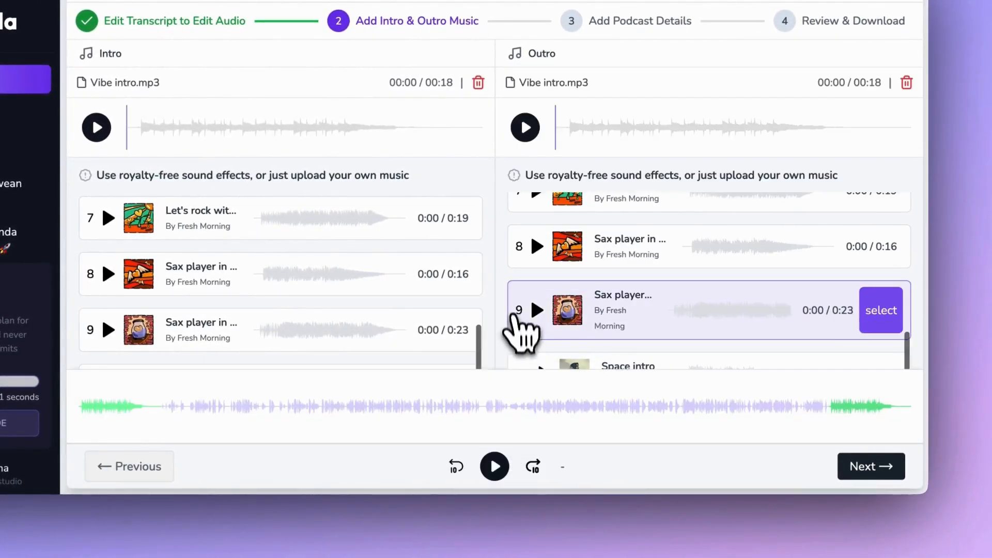
{"action": "scroll", "coordinate": [517, 314], "scroll_direction": "down", "scroll_amount": 4}
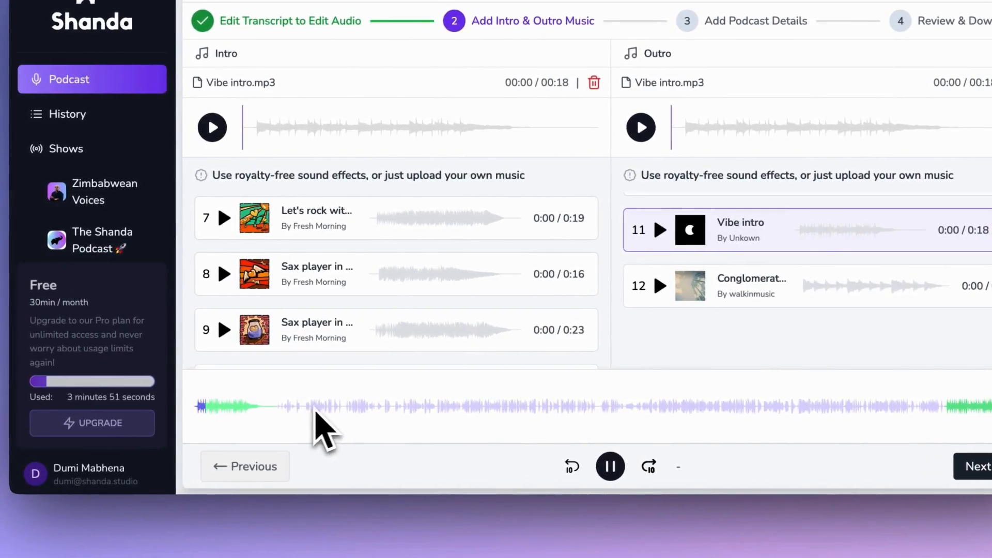
Step: Preview the combined episode at an early point and at the transition into the outro, and pause playback
{"action": "left_click", "coordinate": [396, 409]}
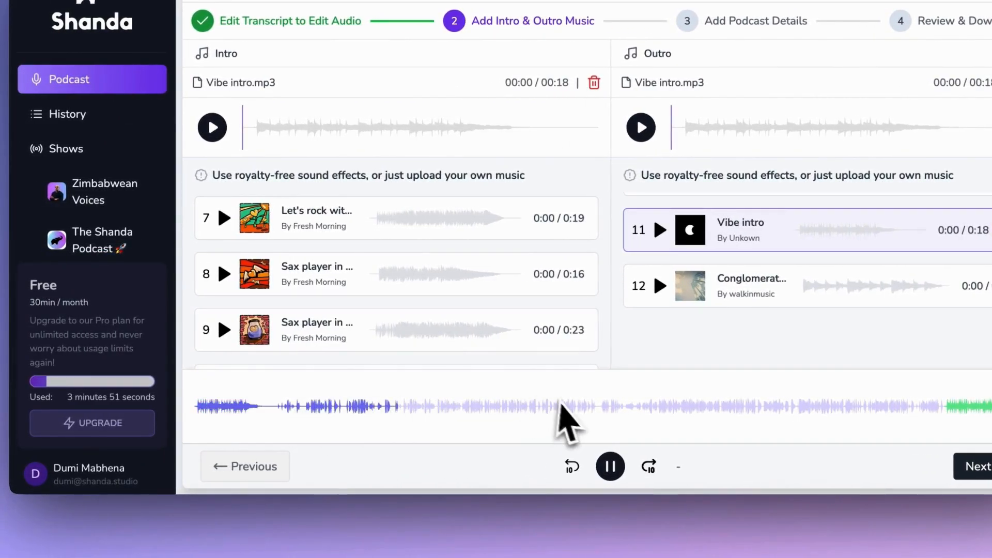
{"action": "left_click", "coordinate": [935, 413]}
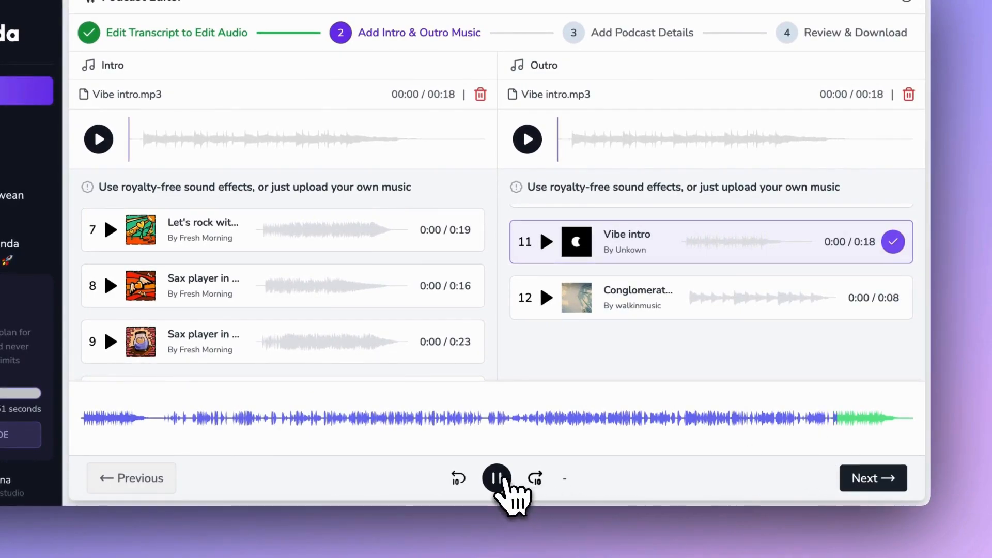
{"action": "left_click", "coordinate": [497, 479]}
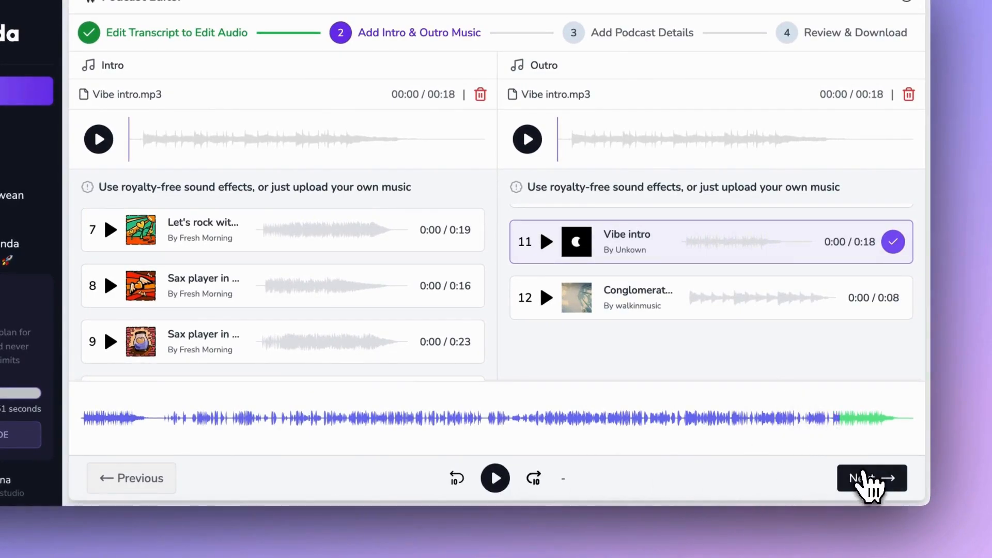
Step: Proceed to the podcast details and choose the auto-generated title and description "Building Businesses at GV"
{"action": "left_click", "coordinate": [866, 478]}
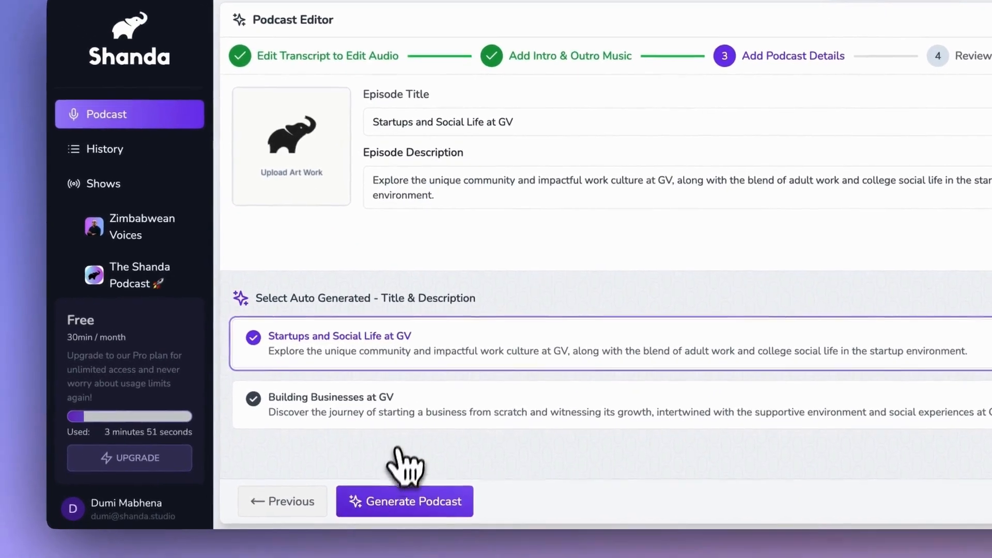
{"action": "left_click", "coordinate": [395, 423]}
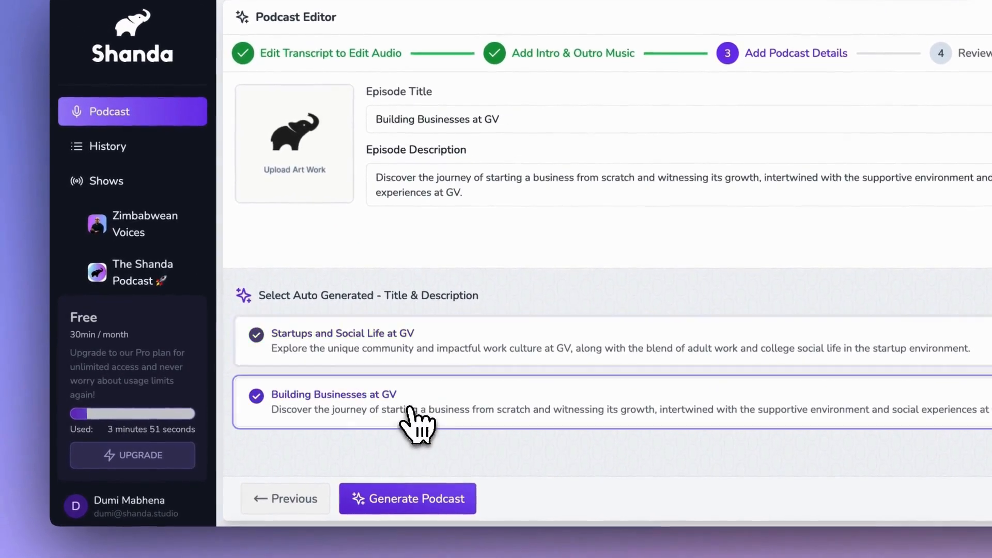
{"action": "left_click", "coordinate": [403, 348]}
{"action": "left_click", "coordinate": [406, 399]}
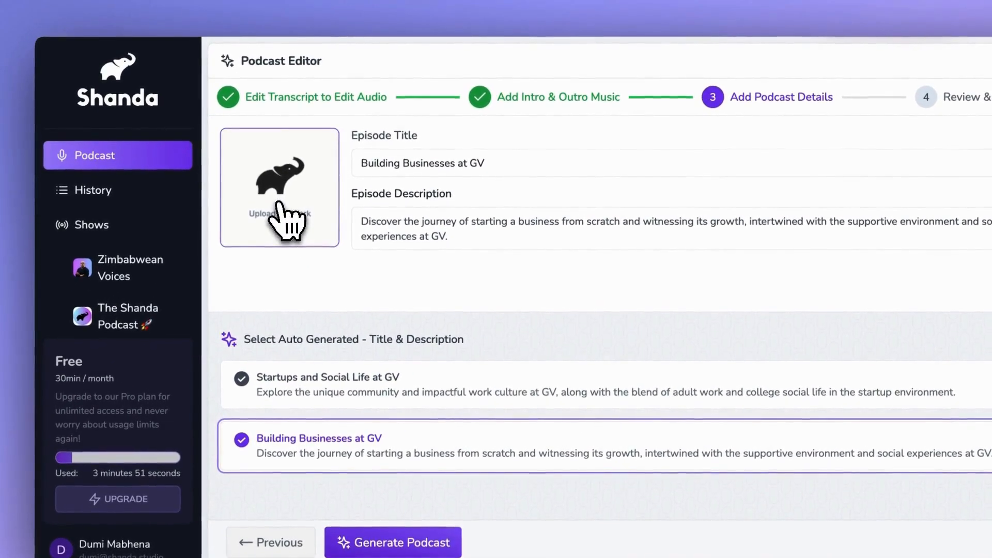
Step: Upload unnamed-1.png as the episode artwork and save its crop
{"action": "left_click", "coordinate": [292, 193]}
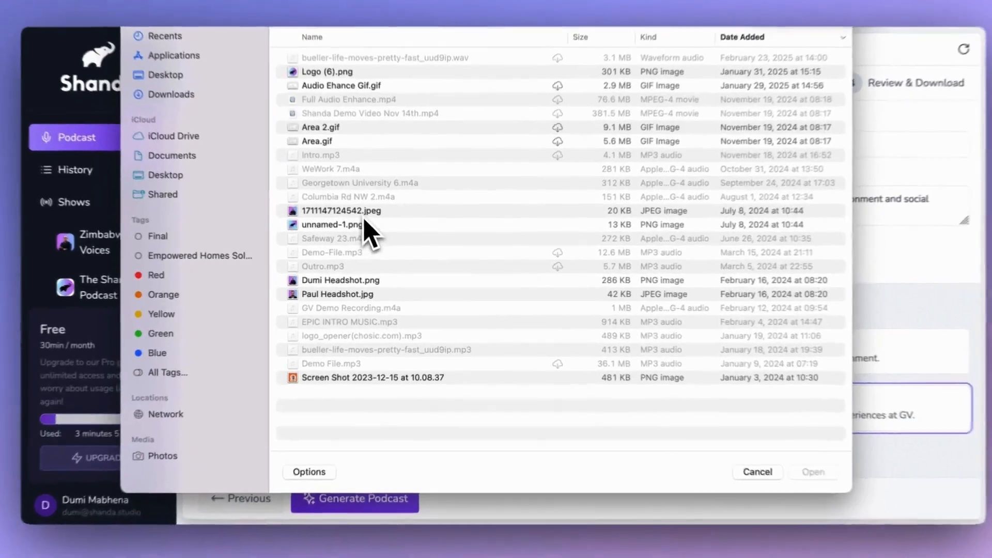
{"action": "left_click", "coordinate": [374, 225]}
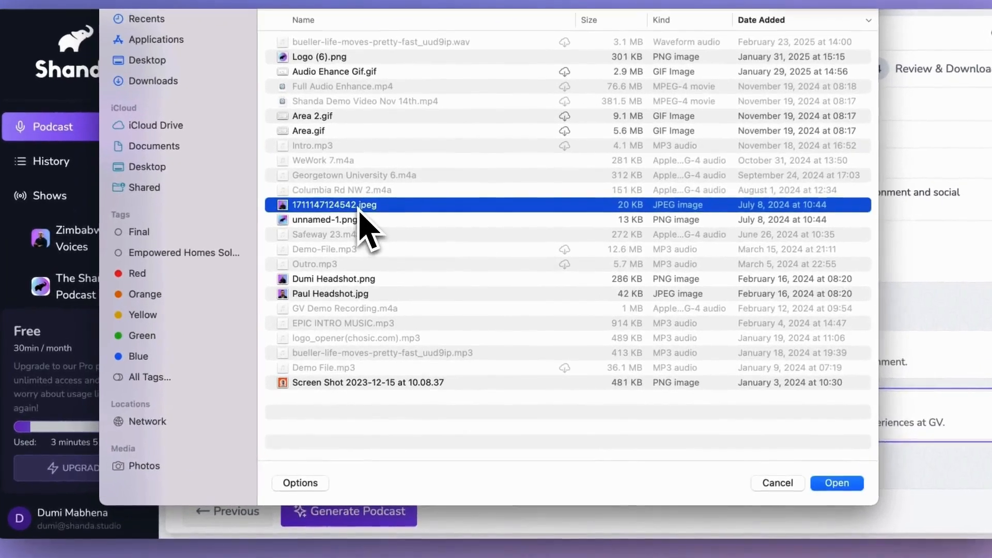
{"action": "left_click", "coordinate": [357, 225]}
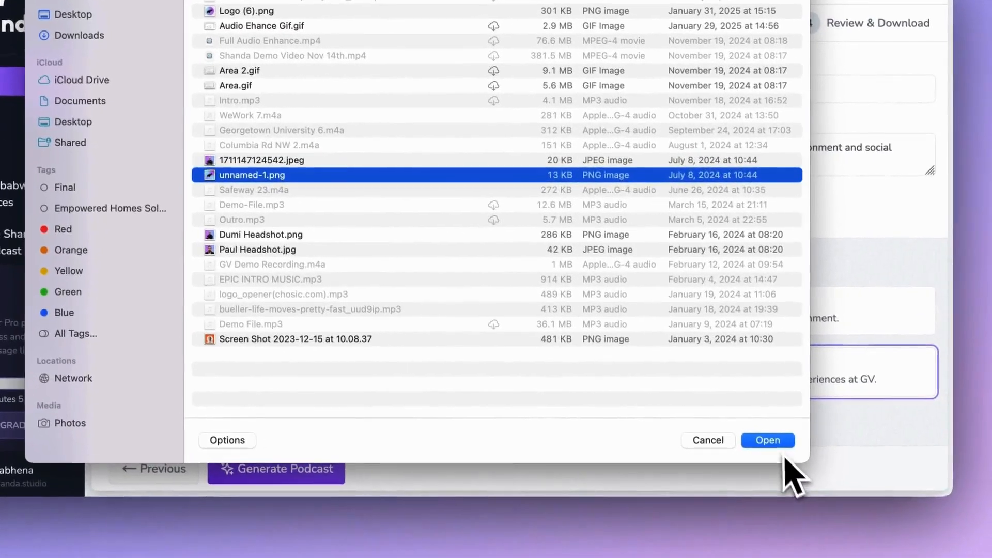
{"action": "left_click", "coordinate": [840, 484]}
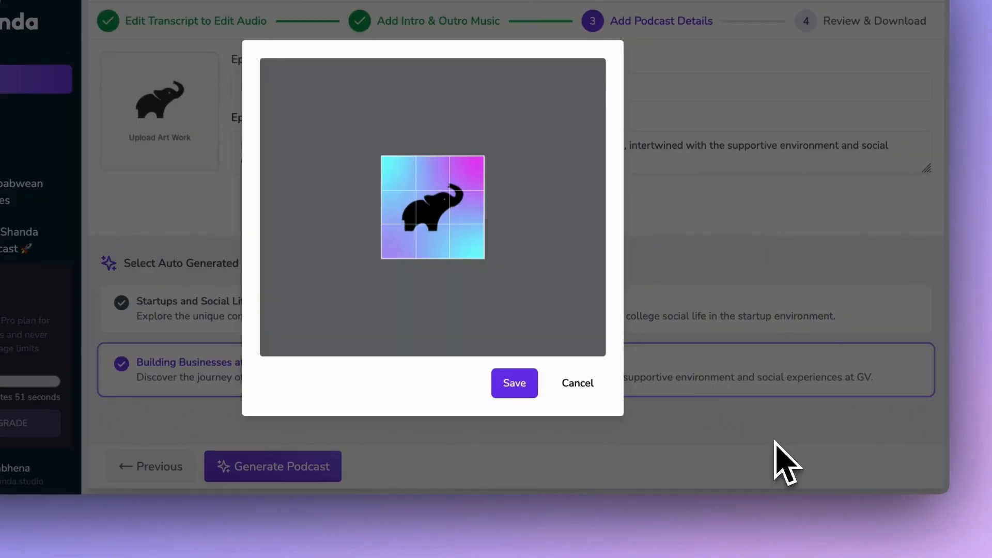
{"action": "left_click", "coordinate": [515, 384]}
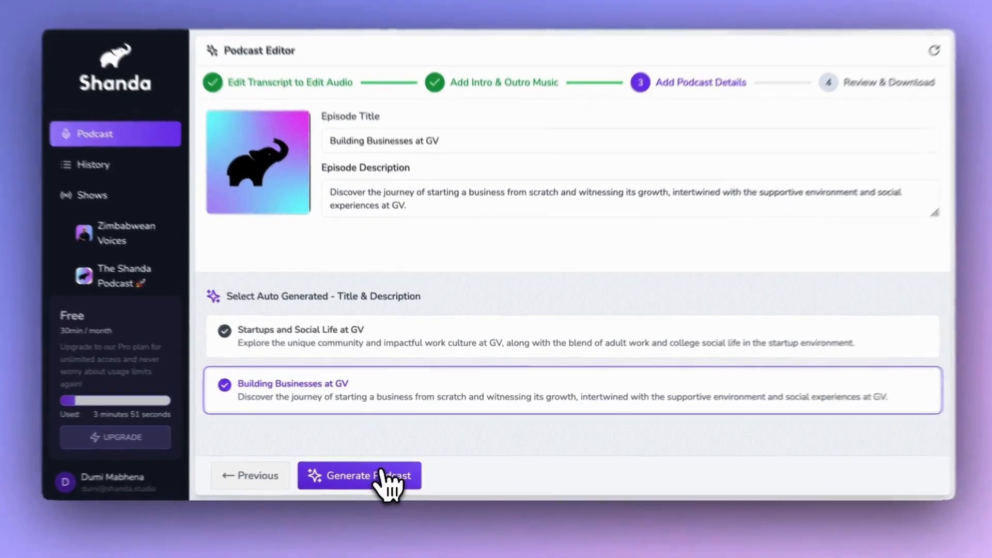
Step: Generate the podcast and preview the finished episode, skipping ahead in the playback
{"action": "left_click", "coordinate": [392, 472]}
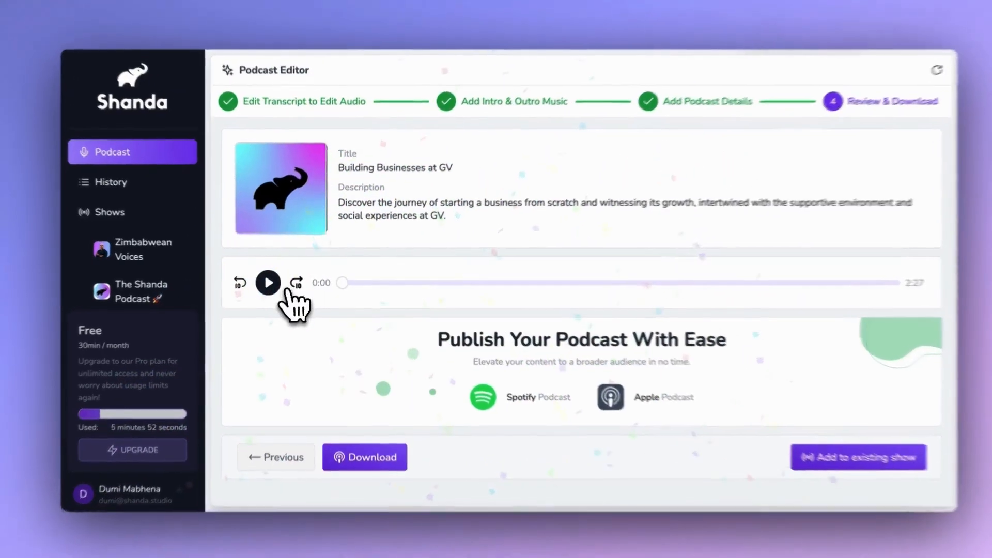
{"action": "left_click", "coordinate": [268, 285]}
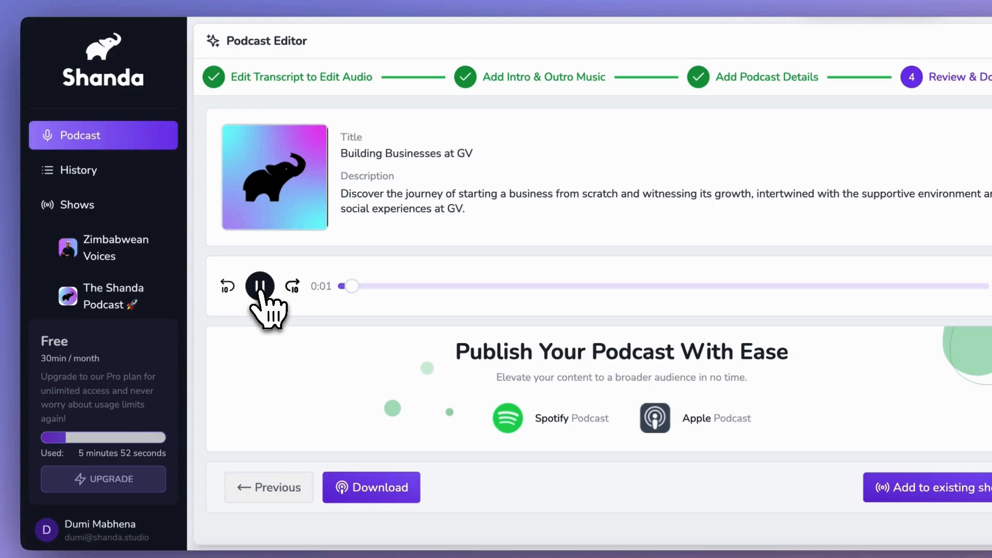
{"action": "left_click", "coordinate": [563, 286]}
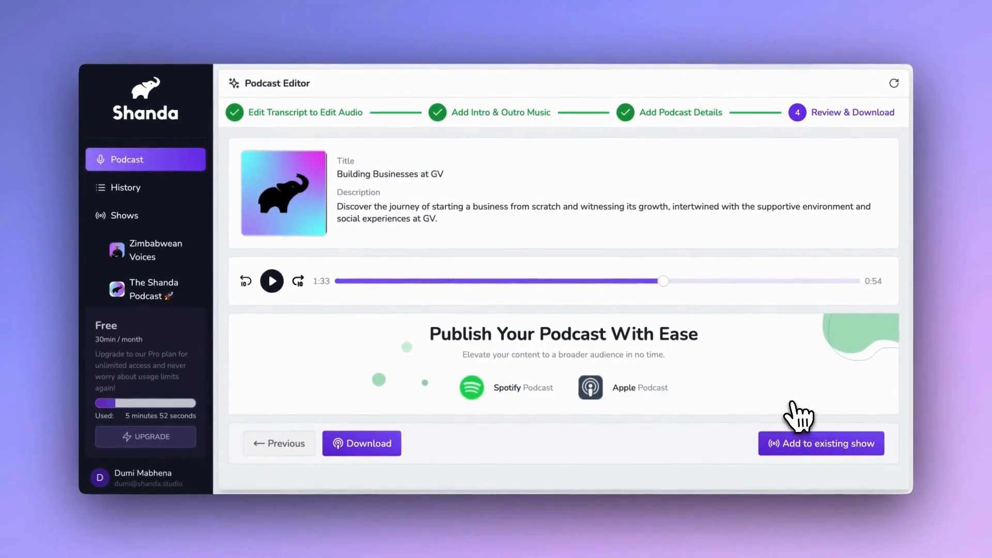
Step: Start a new show for publishing, named "Startup Stories", and describe it as "Stories about startups"
{"action": "scroll", "coordinate": [792, 403], "scroll_direction": "down", "scroll_amount": 1}
{"action": "scroll", "coordinate": [792, 403], "scroll_direction": "up", "scroll_amount": 1}
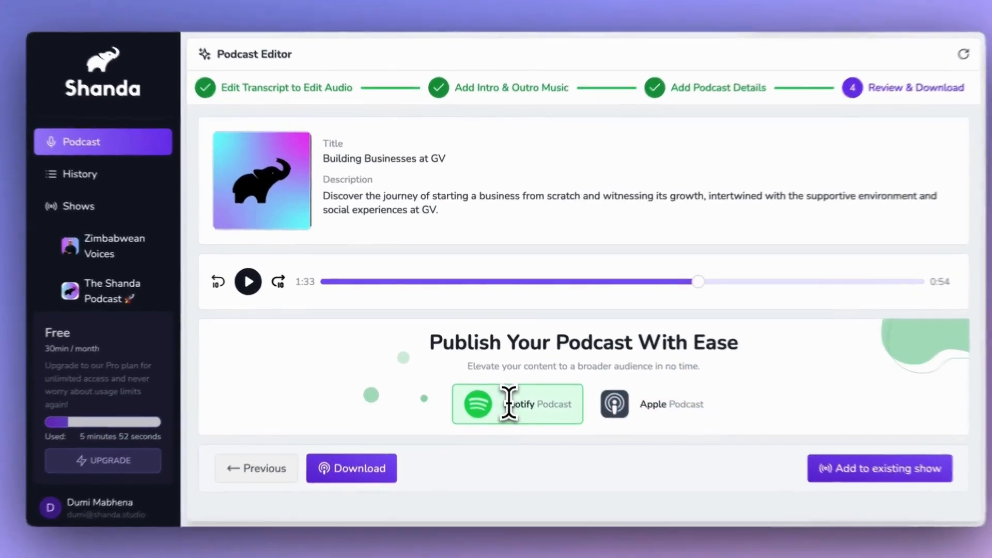
{"action": "left_click", "coordinate": [501, 387]}
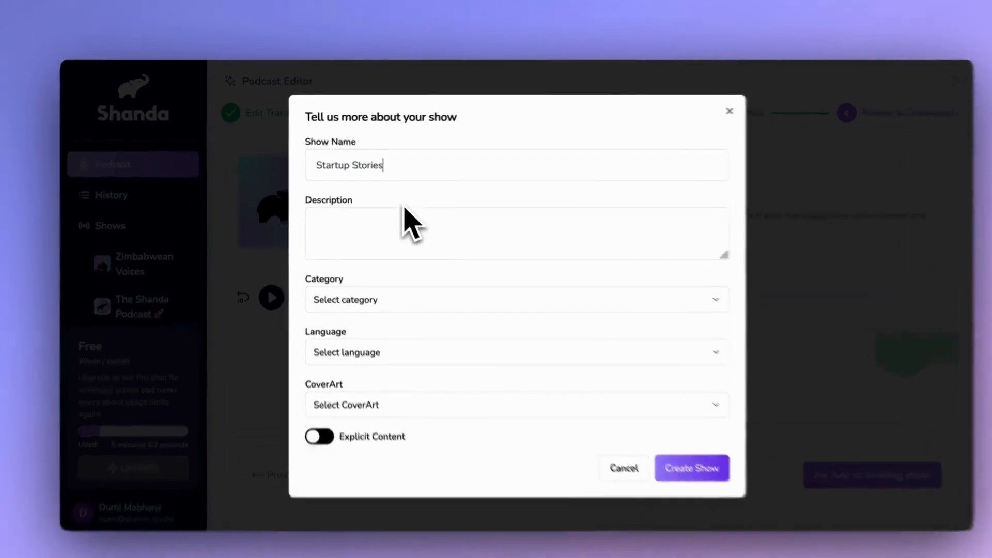
{"action": "left_click", "coordinate": [391, 213]}
{"action": "triple_click", "coordinate": [368, 161]}
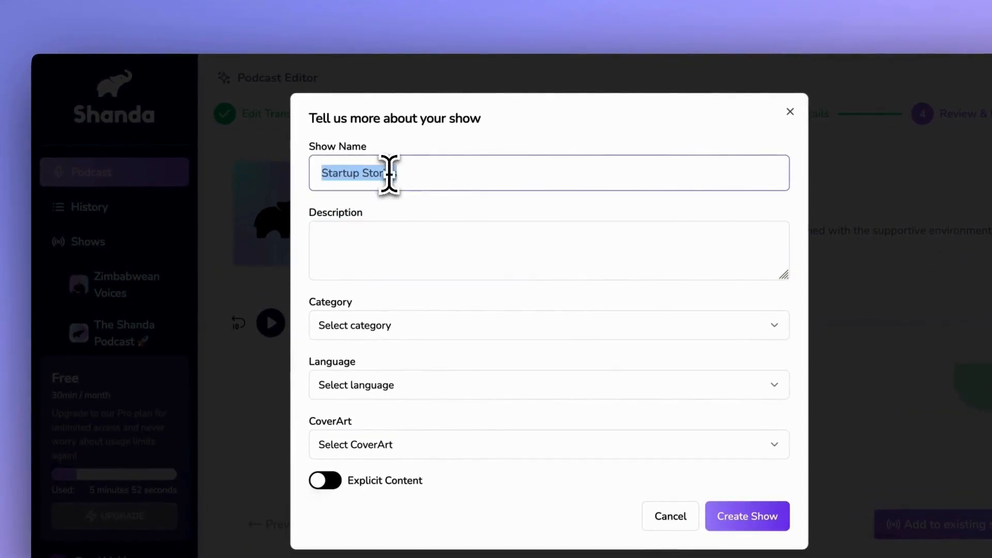
{"action": "right_click", "coordinate": [389, 173]}
{"action": "left_click", "coordinate": [415, 237]}
{"action": "left_click", "coordinate": [360, 238]}
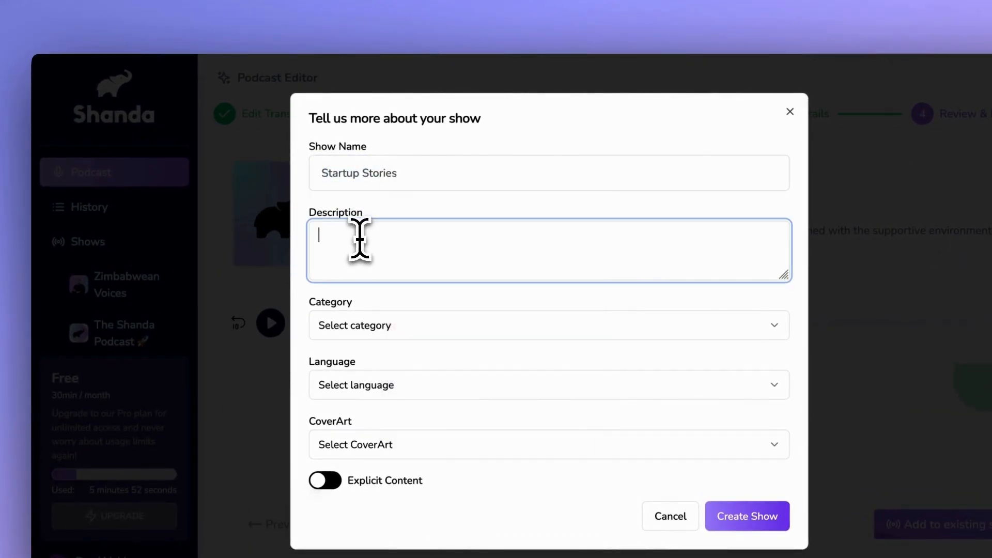
{"action": "type", "text": "Stories about startups"}
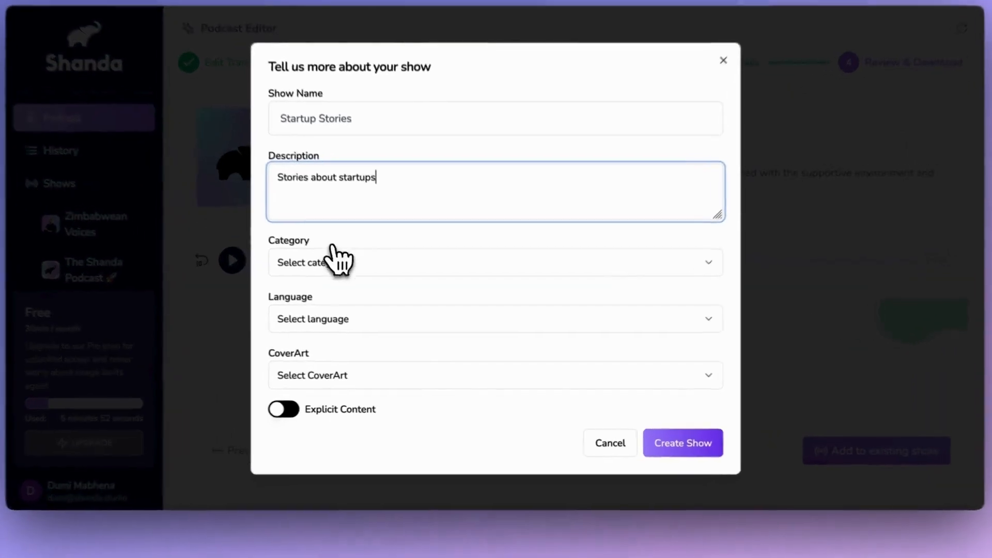
Step: Set the show's category to Business and its language to English
{"action": "left_click", "coordinate": [357, 283]}
{"action": "left_click", "coordinate": [359, 330]}
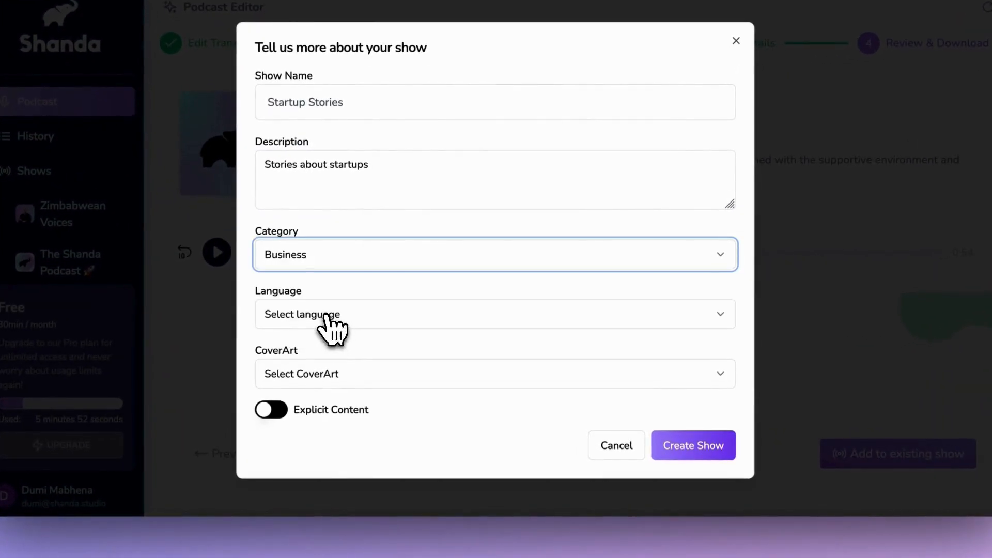
{"action": "left_click", "coordinate": [325, 315]}
{"action": "left_click", "coordinate": [328, 348]}
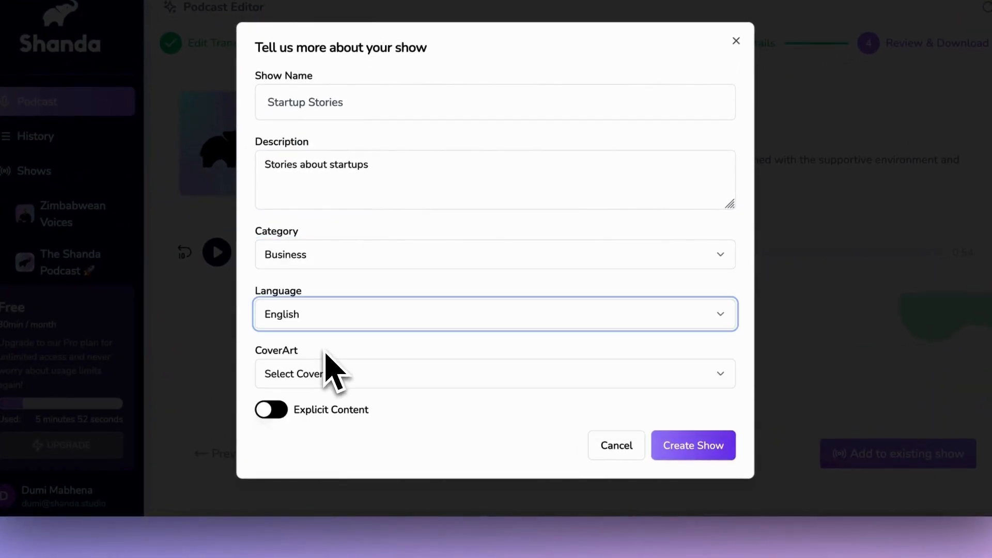
{"action": "left_click", "coordinate": [408, 385]}
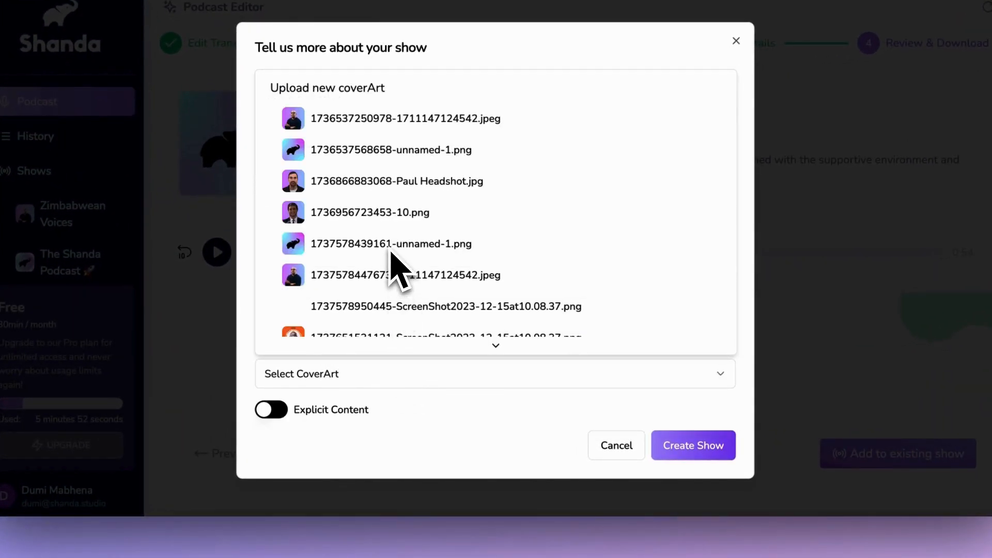
{"action": "scroll", "coordinate": [392, 254], "scroll_direction": "down", "scroll_amount": 4}
{"action": "scroll", "coordinate": [390, 251], "scroll_direction": "down", "scroll_amount": 3}
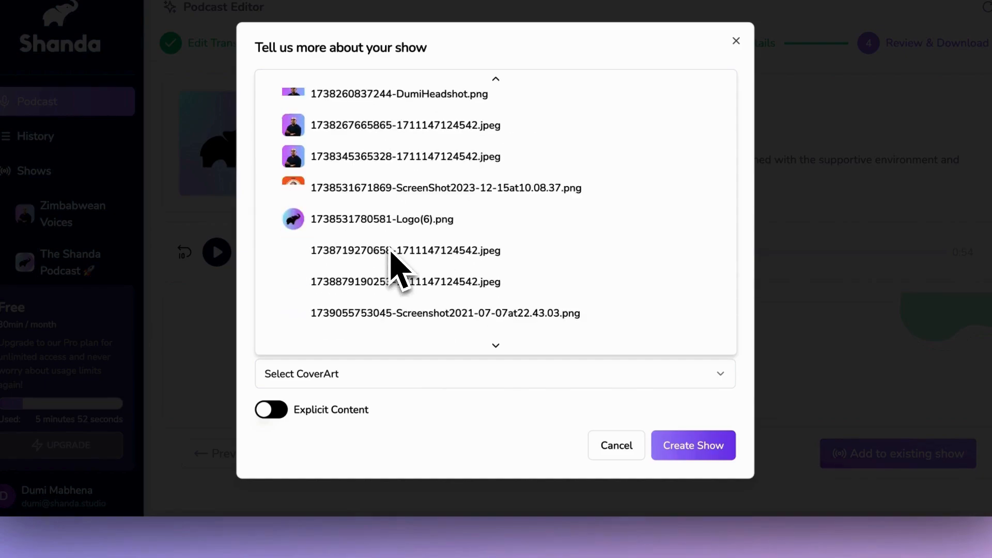
{"action": "left_click", "coordinate": [357, 220]}
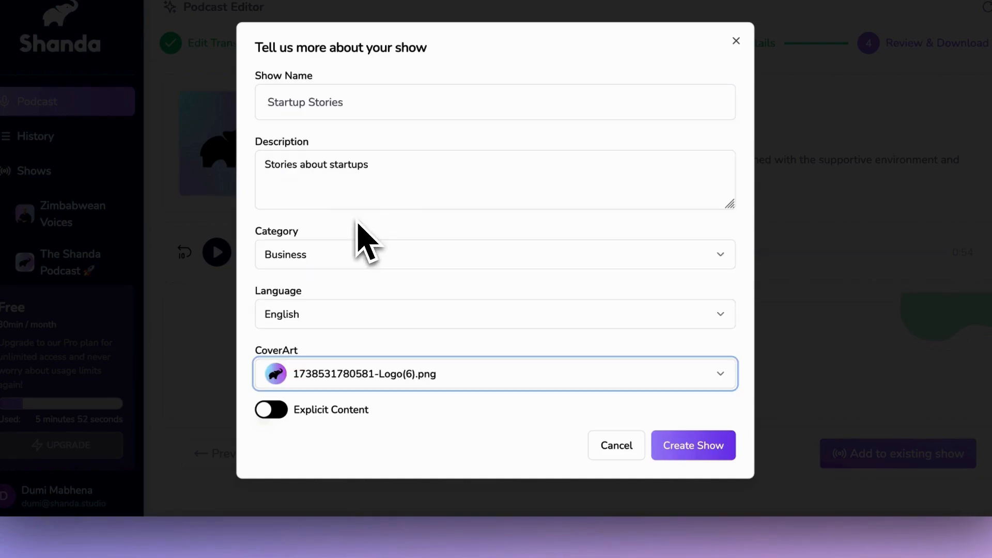
{"action": "left_click", "coordinate": [683, 448]}
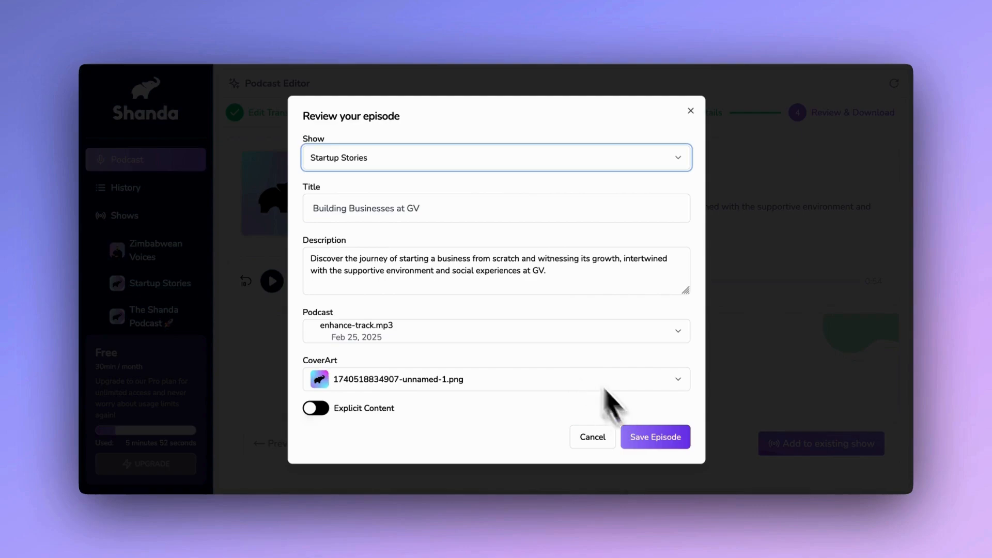
Step: Select enhance-track.mp3 from Feb 25, 2025 as the podcast file and save the episode to Startup Stories
{"action": "left_click", "coordinate": [558, 336]}
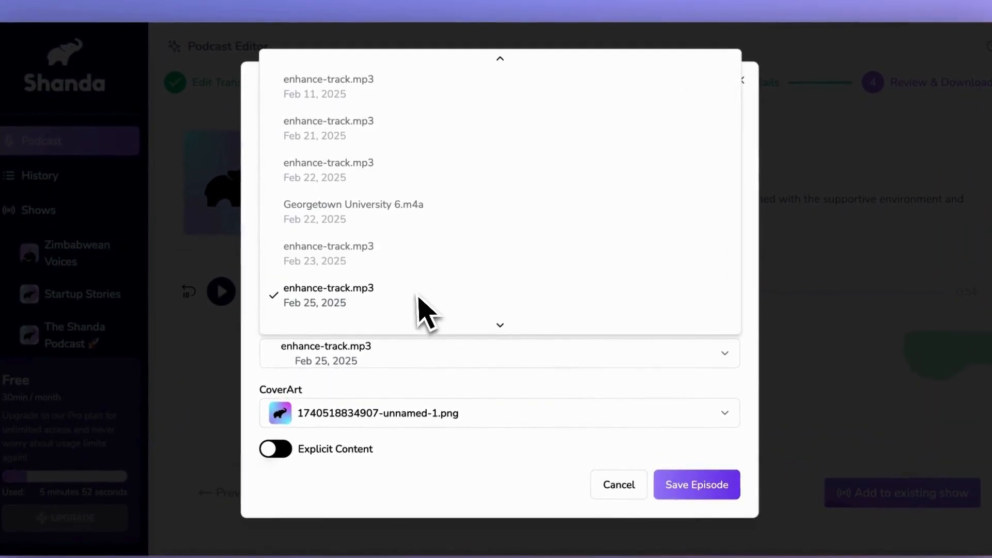
{"action": "left_click", "coordinate": [419, 298]}
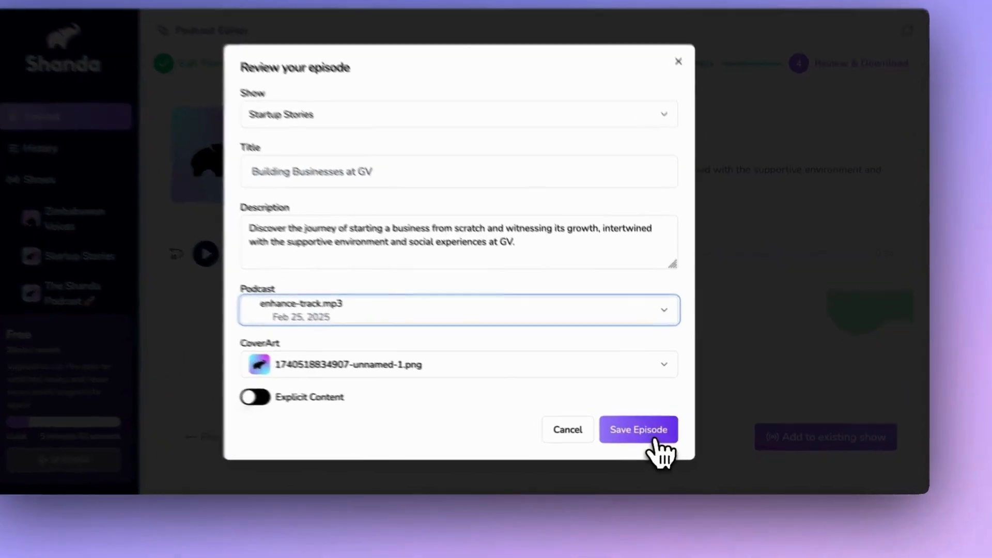
{"action": "left_click", "coordinate": [655, 437]}
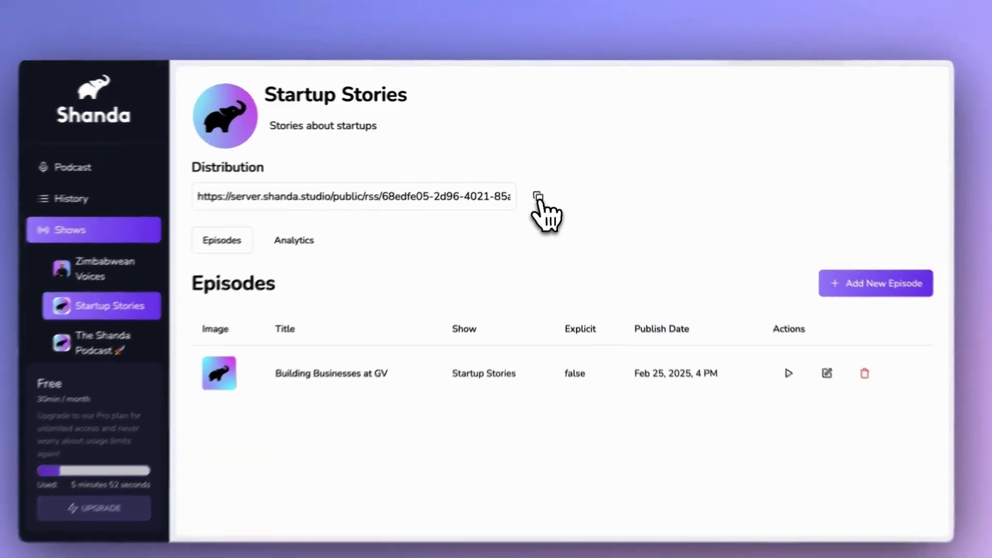
Step: Copy the Startup Stories RSS feed link and, in Spotify for Creators, start adding an existing show hosted somewhere else
{"action": "left_click", "coordinate": [542, 186]}
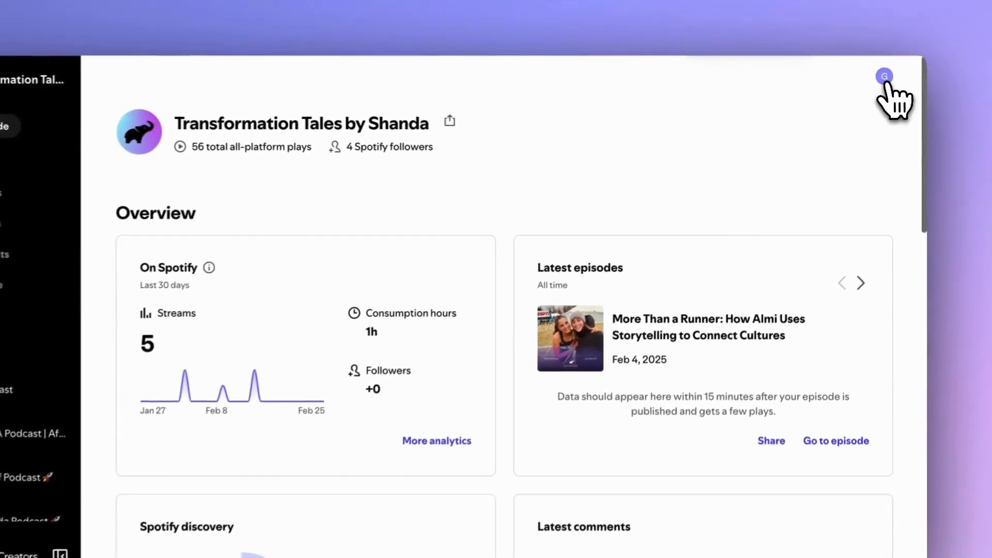
{"action": "left_click", "coordinate": [878, 81]}
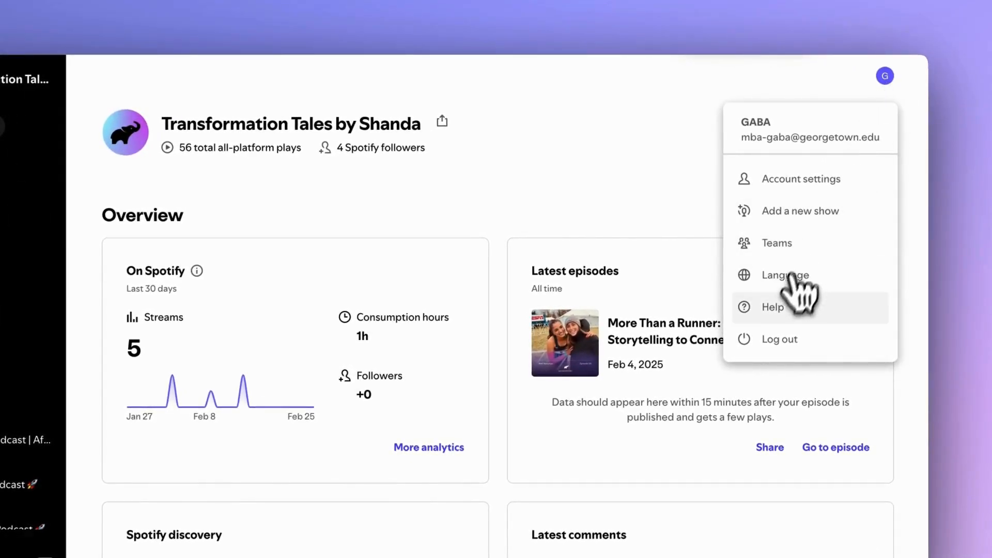
{"action": "left_click", "coordinate": [799, 211]}
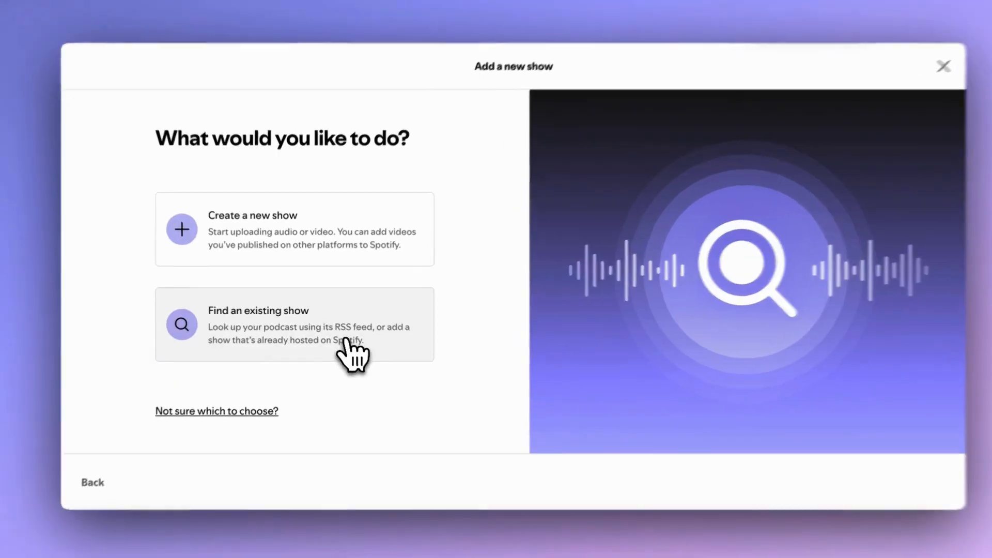
{"action": "left_click", "coordinate": [341, 337]}
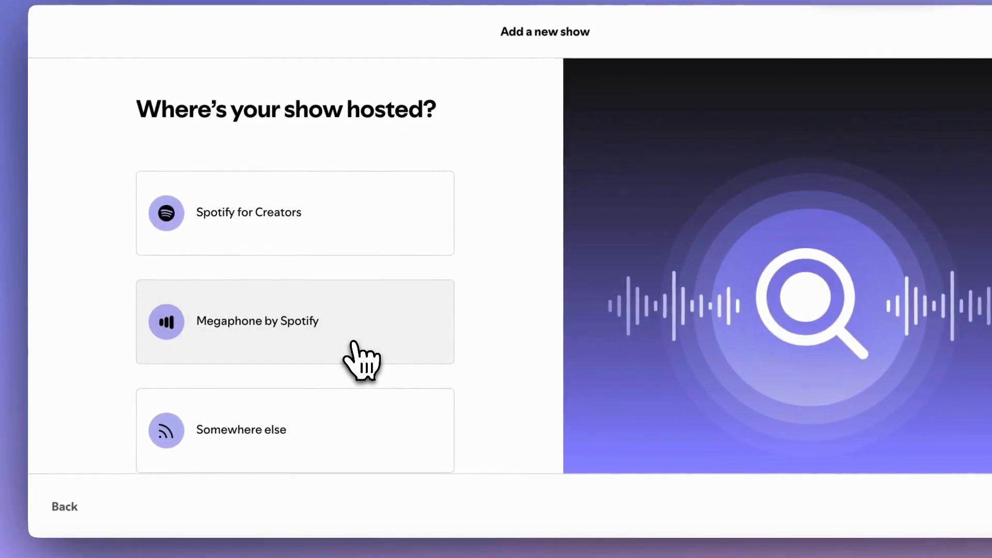
{"action": "scroll", "coordinate": [351, 335], "scroll_direction": "down", "scroll_amount": 2}
{"action": "left_click", "coordinate": [319, 342]}
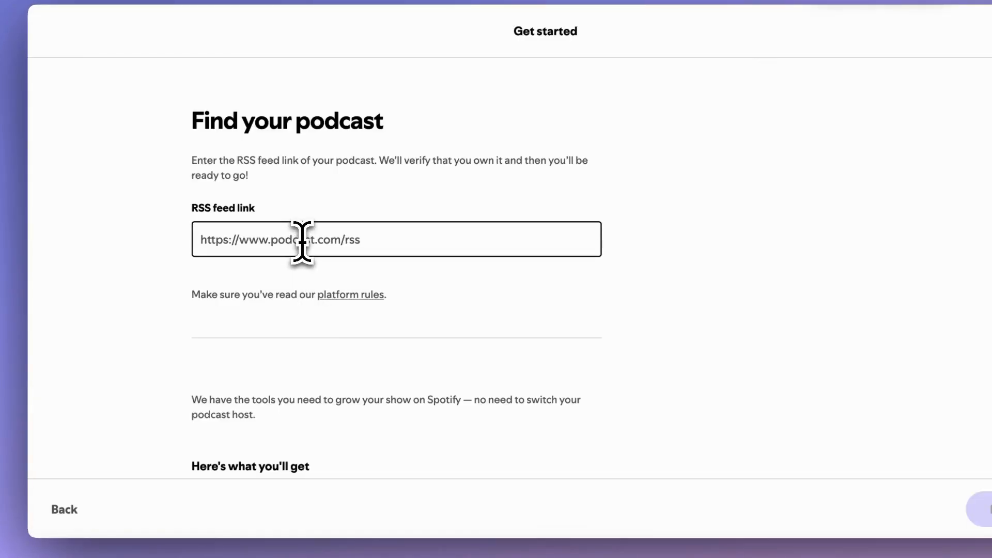
Step: Paste the copied Startup Stories RSS feed link to find the podcast and continue to ownership verification
{"action": "scroll", "coordinate": [492, 344], "scroll_direction": "down", "scroll_amount": 5}
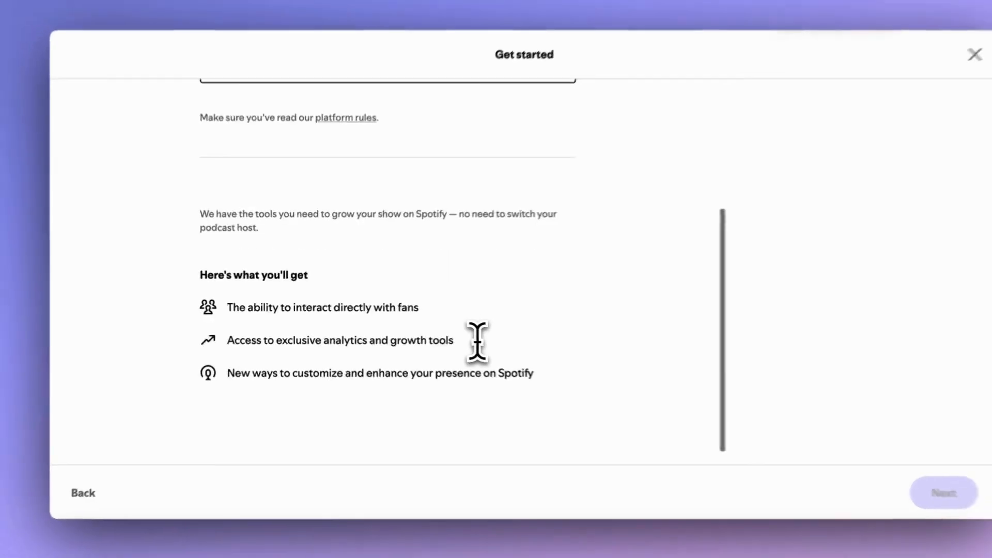
{"action": "scroll", "coordinate": [484, 344], "scroll_direction": "up", "scroll_amount": 3}
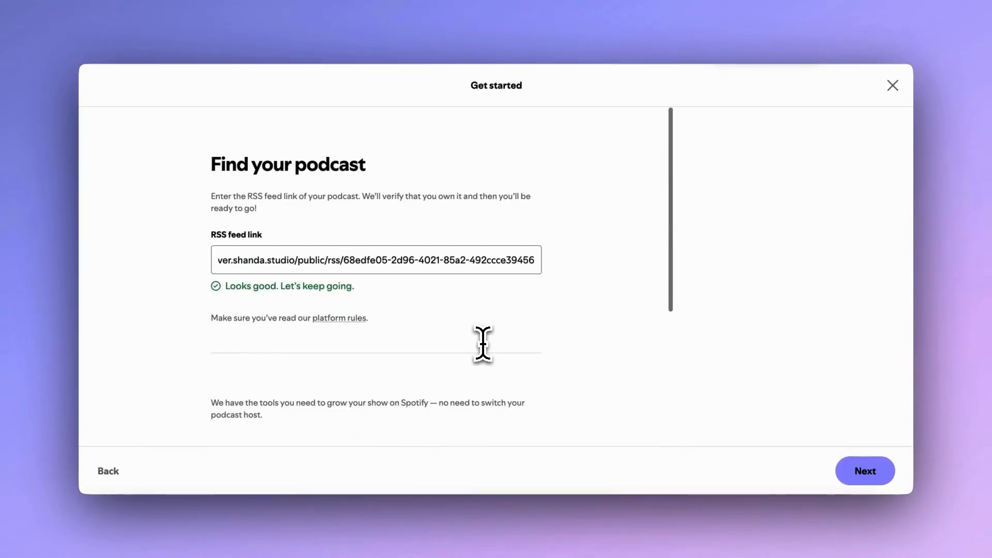
{"action": "scroll", "coordinate": [568, 373], "scroll_direction": "down", "scroll_amount": 3}
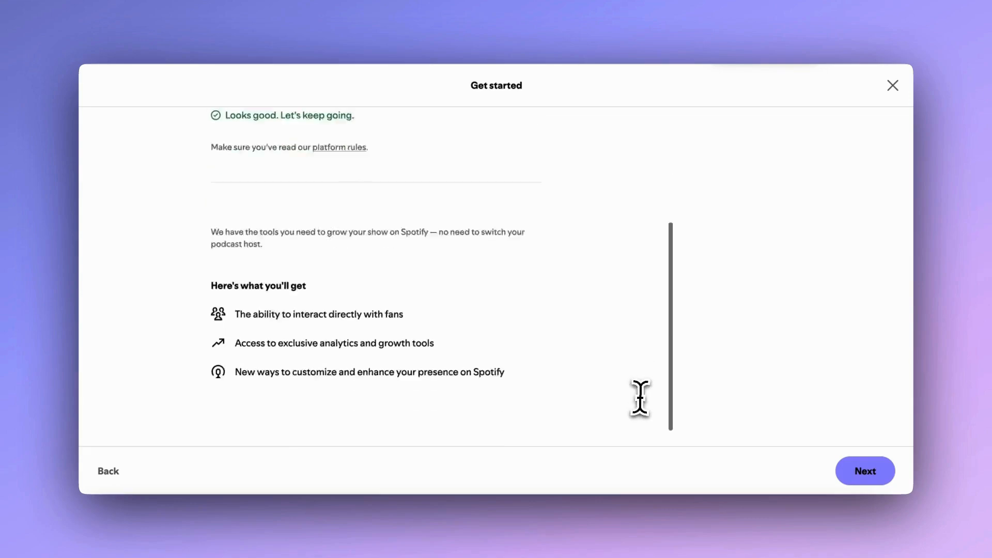
{"action": "left_click", "coordinate": [860, 466]}
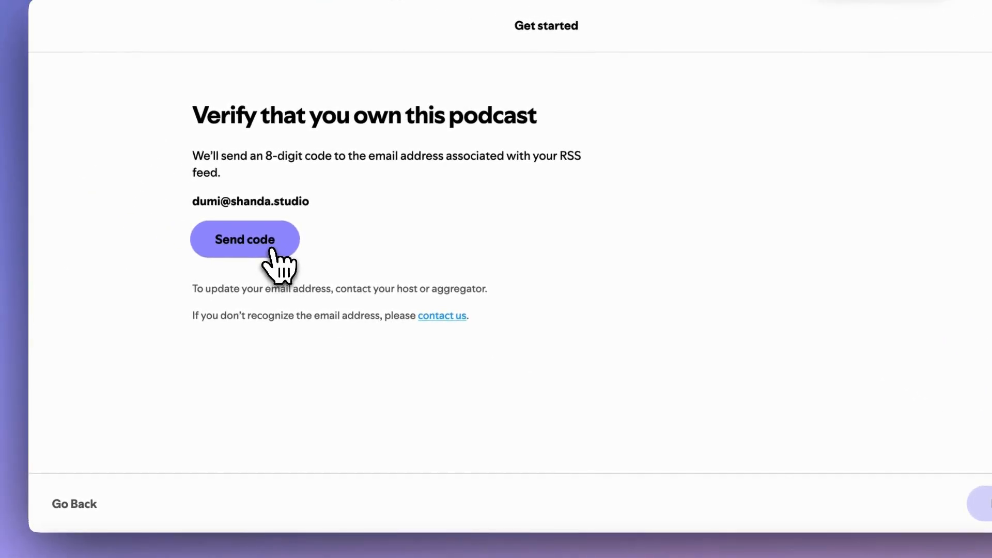
Step: Request the ownership code by e-mail, enter the 8-digit verification code and continue
{"action": "left_click", "coordinate": [272, 250]}
{"action": "left_click", "coordinate": [274, 227]}
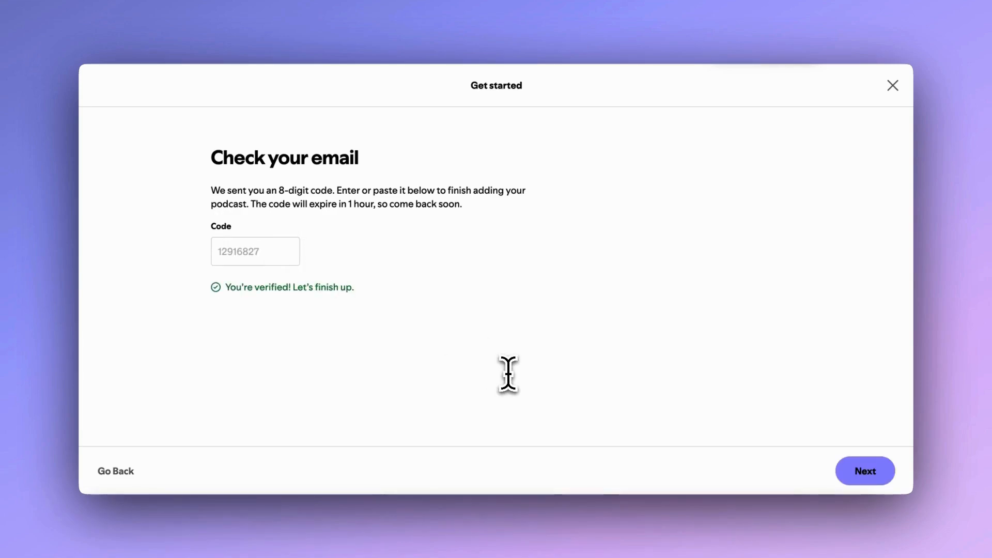
{"action": "left_click", "coordinate": [864, 471]}
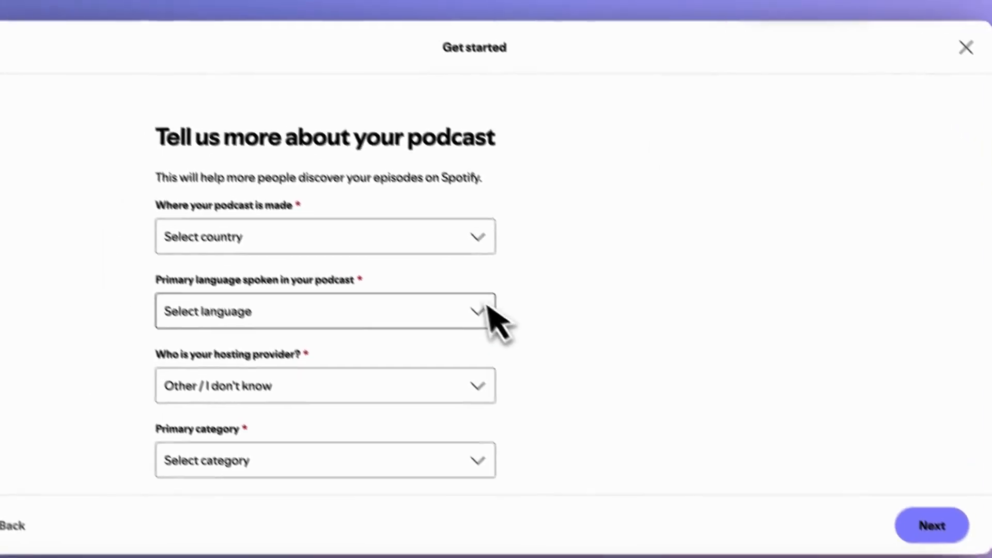
Step: Set the podcast's country to United States and its primary language to English
{"action": "left_click", "coordinate": [467, 244]}
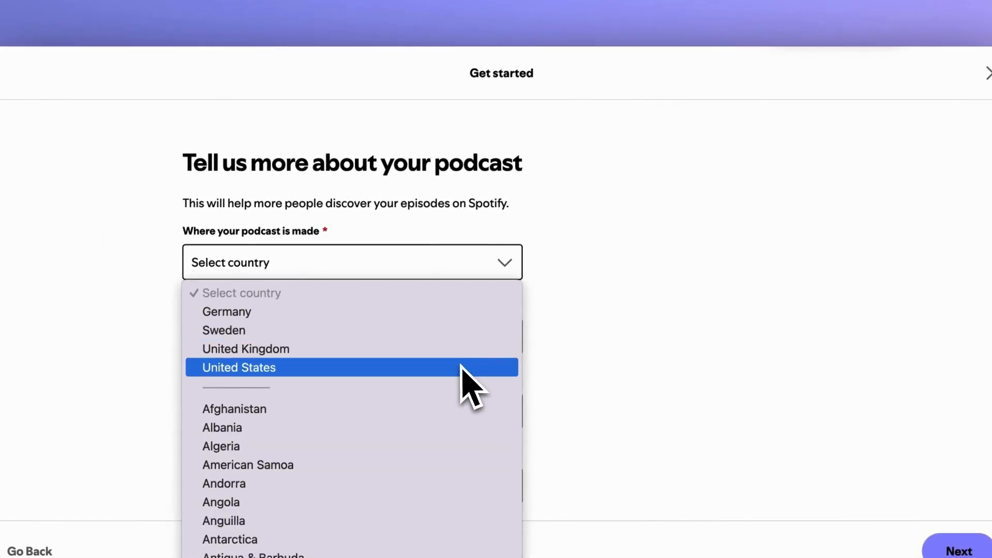
{"action": "left_click", "coordinate": [461, 367]}
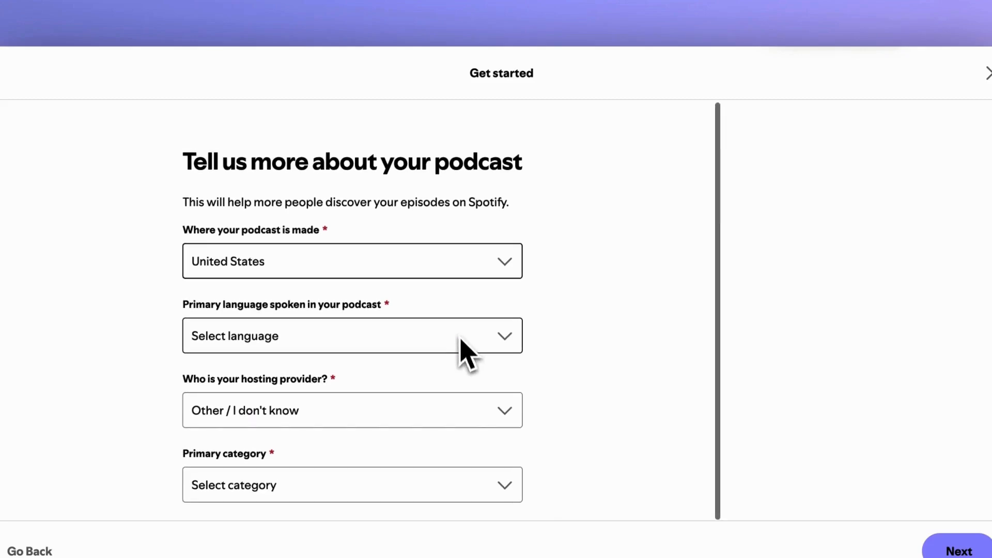
{"action": "left_click", "coordinate": [460, 339]}
{"action": "left_click", "coordinate": [405, 79]}
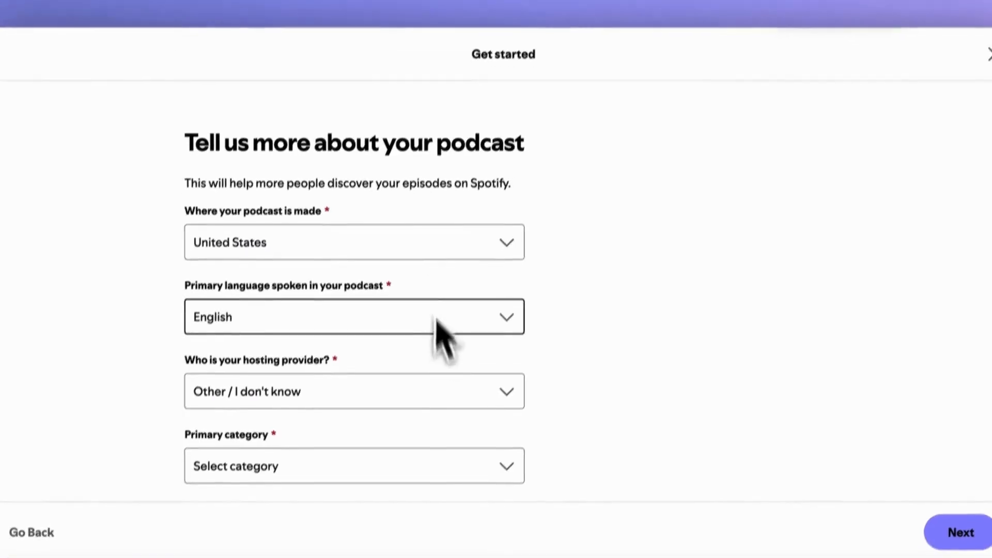
Step: Keep "Other / I don't know" as the hosting provider and set the primary category to Business & Technology
{"action": "left_click", "coordinate": [437, 392]}
{"action": "left_click", "coordinate": [534, 420]}
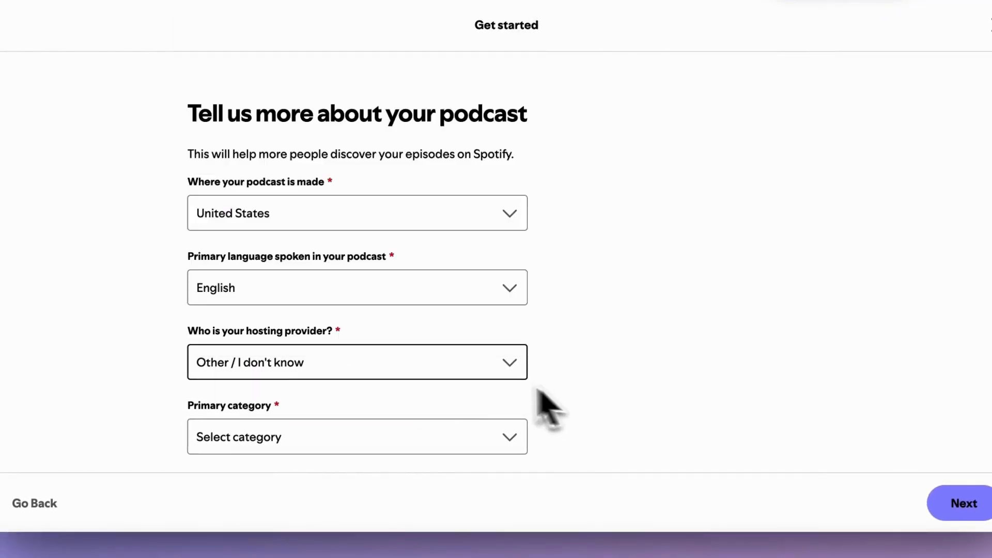
{"action": "left_click", "coordinate": [460, 368]}
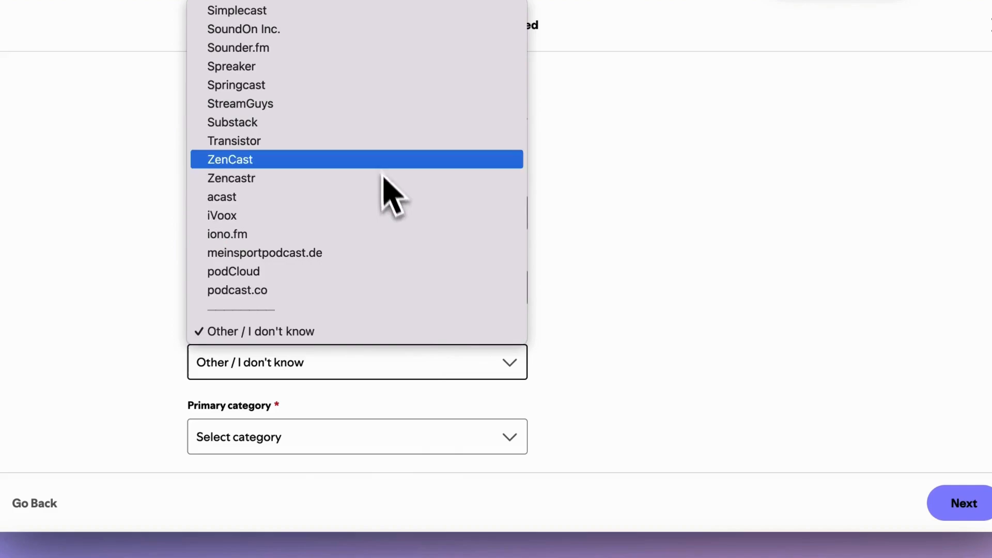
{"action": "left_click", "coordinate": [391, 336]}
{"action": "left_click", "coordinate": [491, 448]}
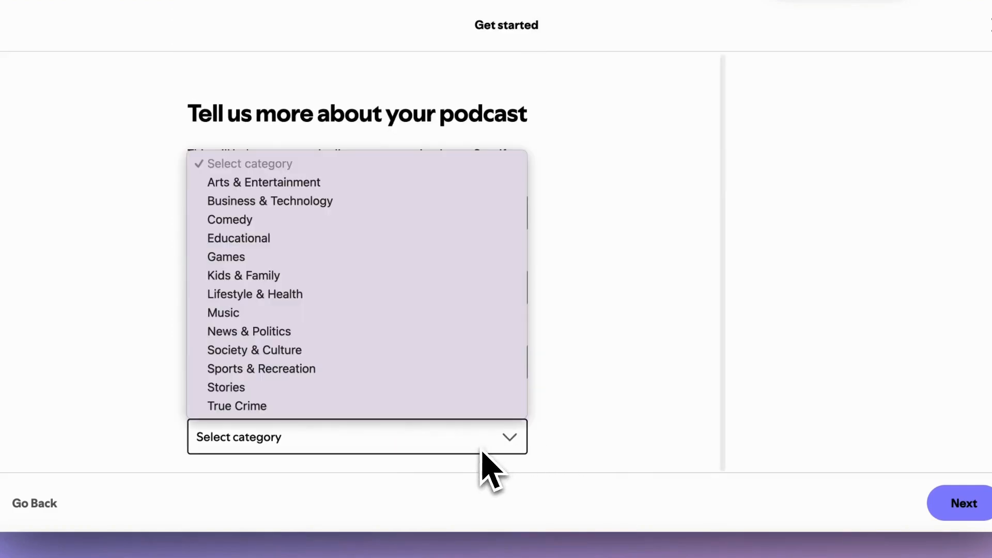
{"action": "left_click", "coordinate": [341, 206]}
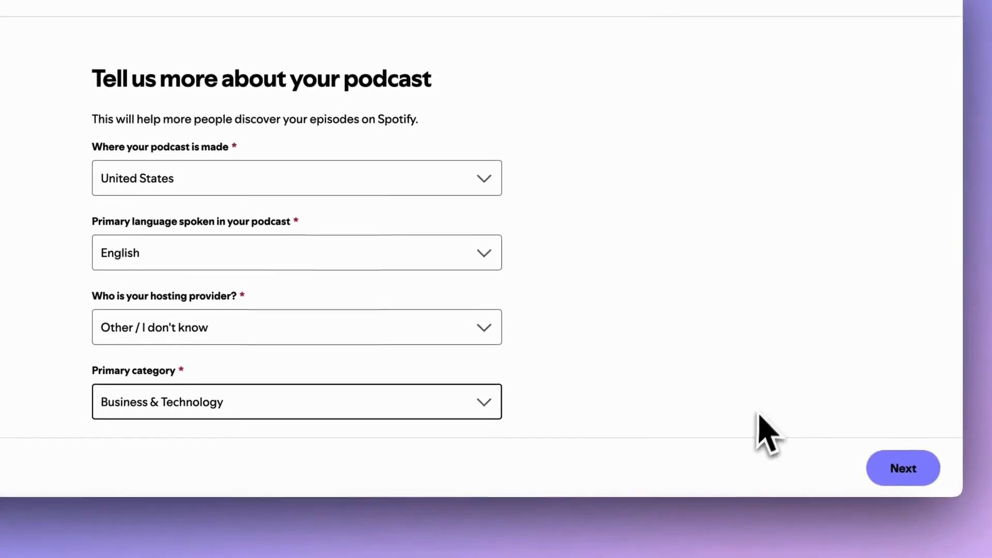
Step: Choose Business, Marketing and Technology as the sub-categories and continue with the Spotify submission
{"action": "scroll", "coordinate": [625, 336], "scroll_direction": "down", "scroll_amount": 8}
{"action": "scroll", "coordinate": [625, 336], "scroll_direction": "up", "scroll_amount": 2}
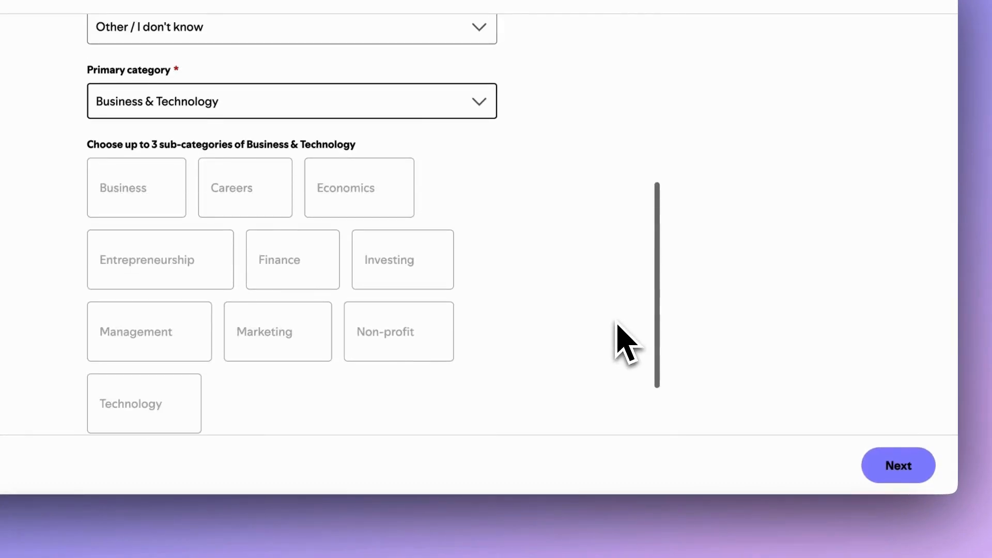
{"action": "scroll", "coordinate": [615, 331], "scroll_direction": "down", "scroll_amount": 2}
{"action": "left_click", "coordinate": [156, 189]}
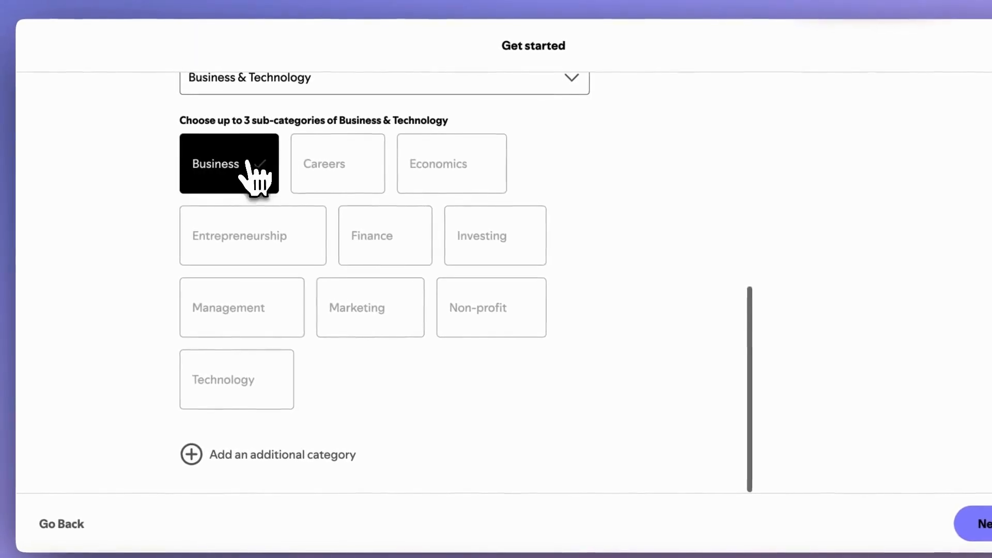
{"action": "left_click", "coordinate": [378, 310]}
{"action": "left_click", "coordinate": [272, 375]}
{"action": "left_click", "coordinate": [987, 527]}
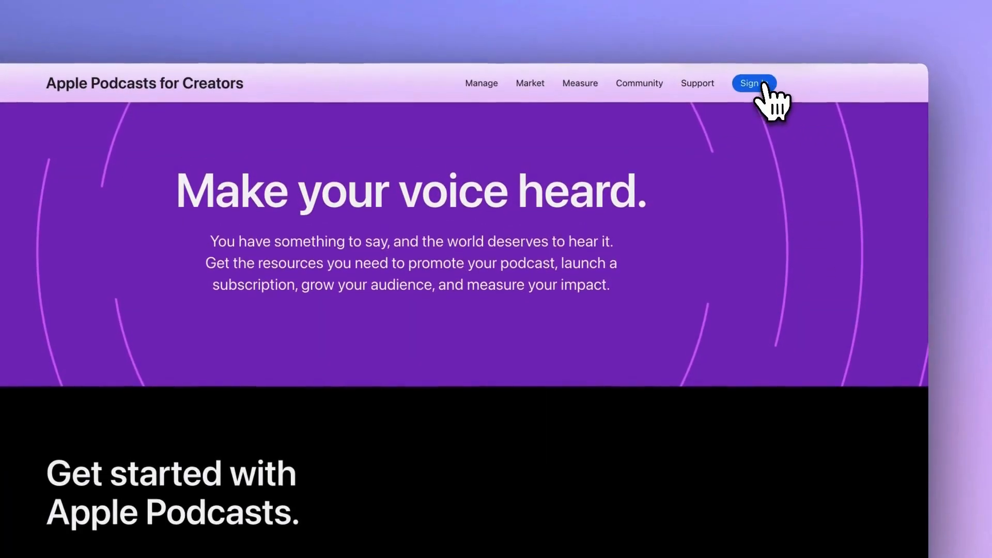
Step: Switch to Apple Podcasts for Creators, sign in to Apple Podcasts Connect and look over the podcasts page
{"action": "left_click", "coordinate": [755, 67]}
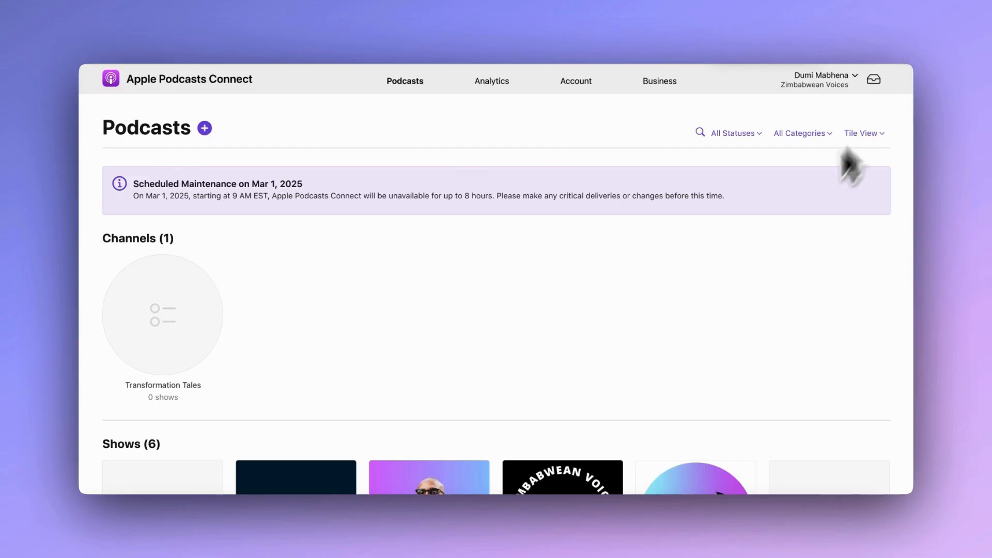
{"action": "scroll", "coordinate": [798, 237], "scroll_direction": "down", "scroll_amount": 3}
{"action": "scroll", "coordinate": [797, 237], "scroll_direction": "up", "scroll_amount": 3}
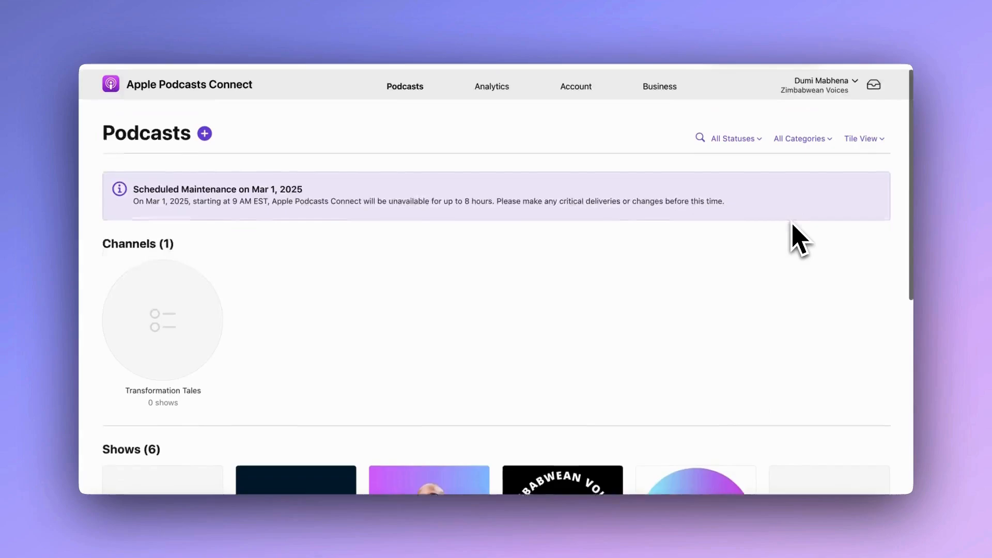
Step: Create a new show of the type with an RSS feed, using the Startup Stories feed from Shanda
{"action": "scroll", "coordinate": [797, 237], "scroll_direction": "down", "scroll_amount": 6}
{"action": "scroll", "coordinate": [798, 238], "scroll_direction": "up", "scroll_amount": 6}
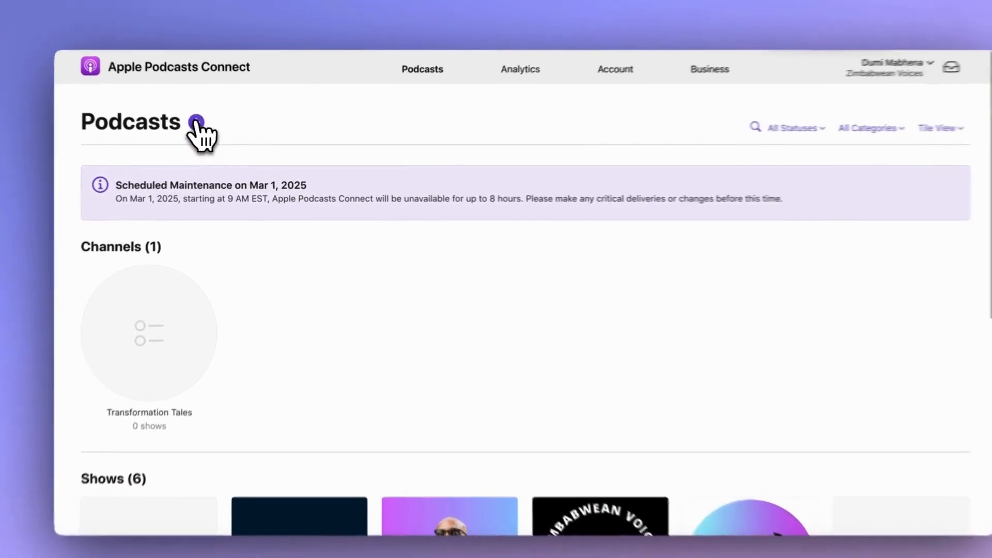
{"action": "left_click", "coordinate": [206, 128]}
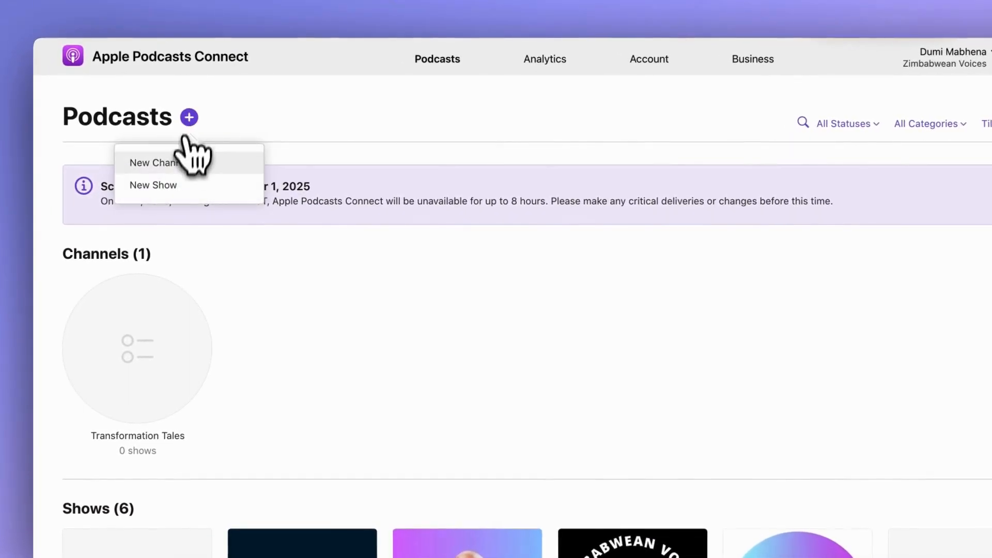
{"action": "left_click", "coordinate": [179, 185]}
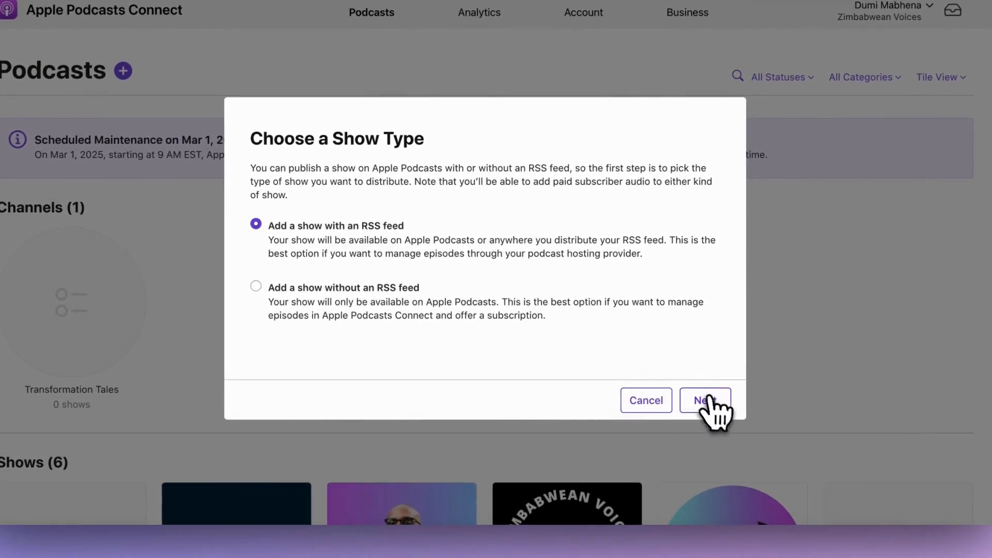
{"action": "left_click", "coordinate": [709, 401]}
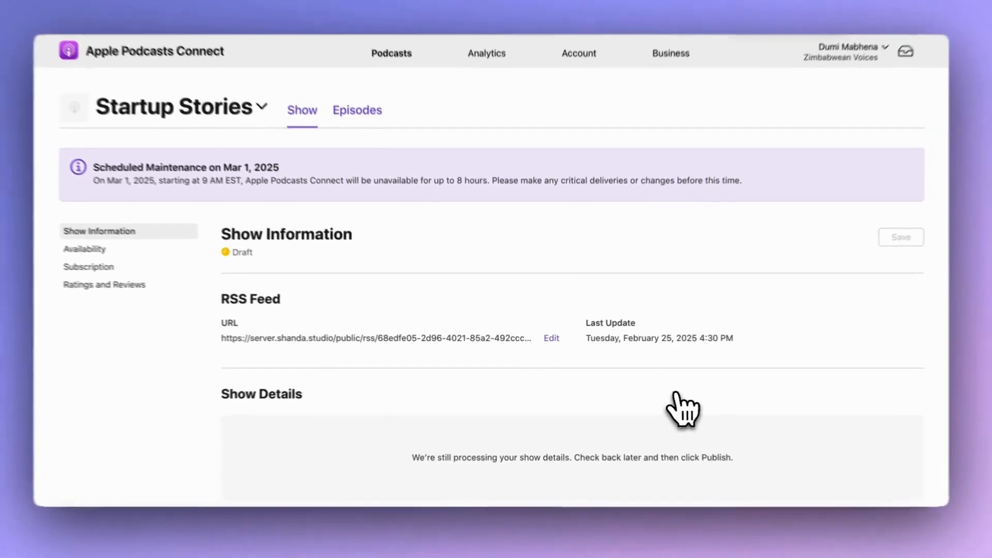
Step: Set the content rights of Startup Stories to "This show does not contain third-party content" and save the show information
{"action": "scroll", "coordinate": [672, 406], "scroll_direction": "down", "scroll_amount": 3}
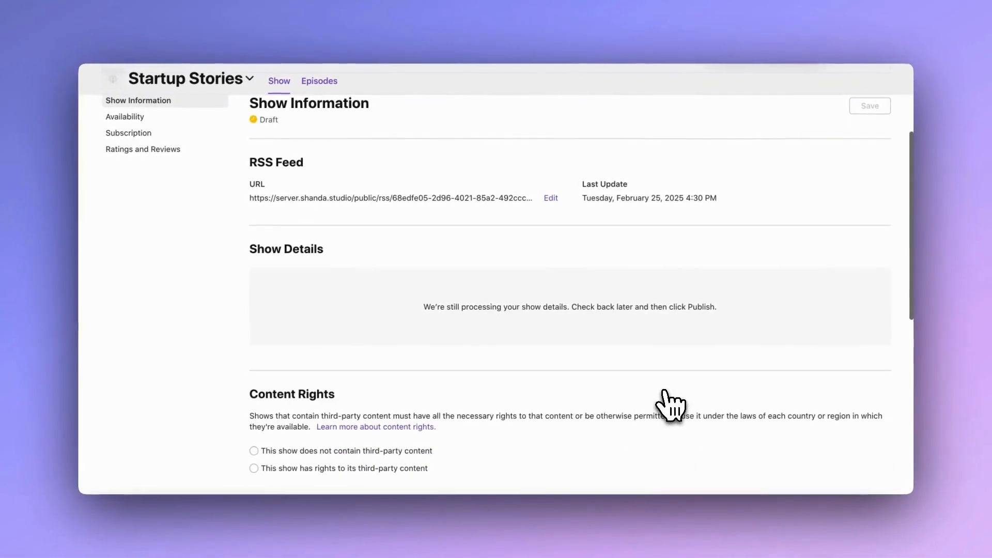
{"action": "scroll", "coordinate": [672, 406], "scroll_direction": "up", "scroll_amount": 5}
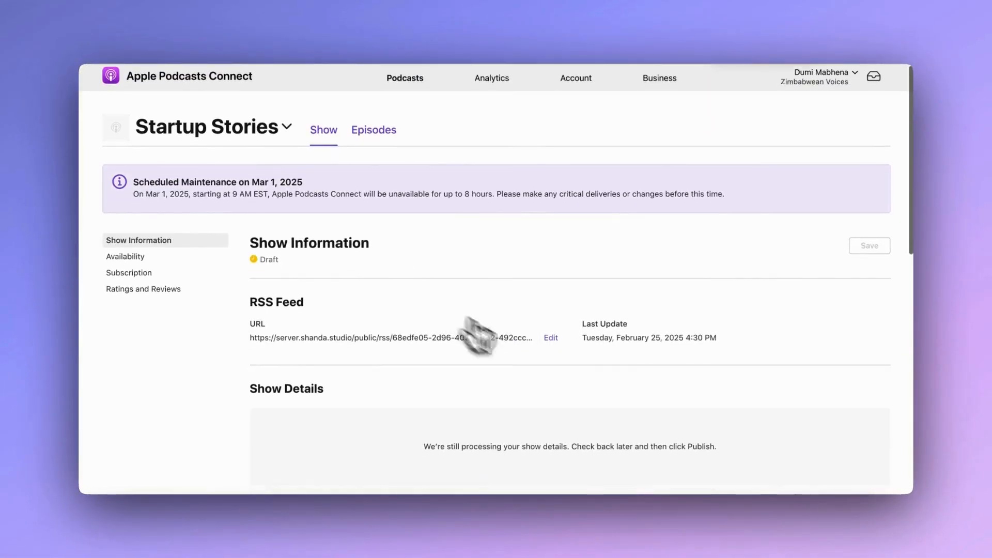
{"action": "scroll", "coordinate": [478, 336], "scroll_direction": "down", "scroll_amount": 6}
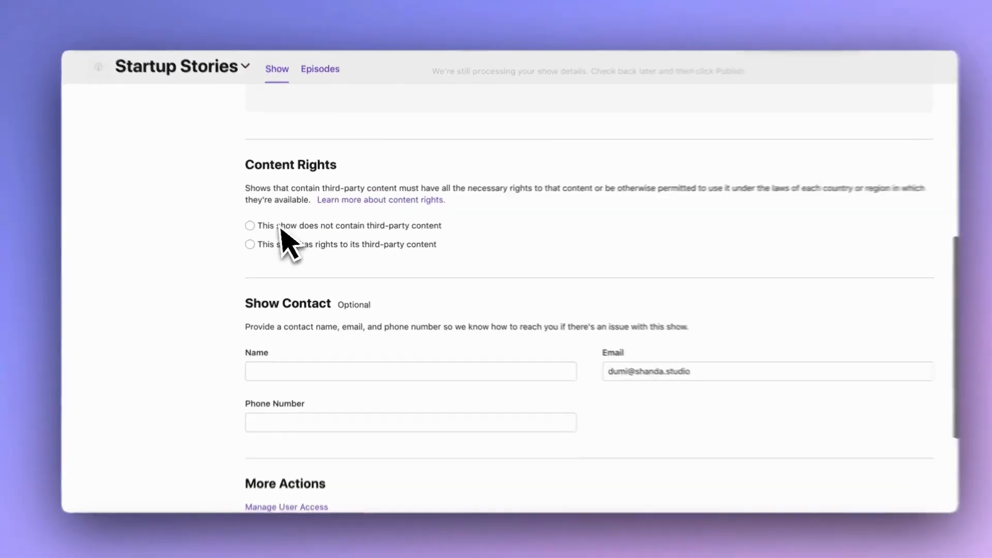
{"action": "left_click", "coordinate": [253, 232]}
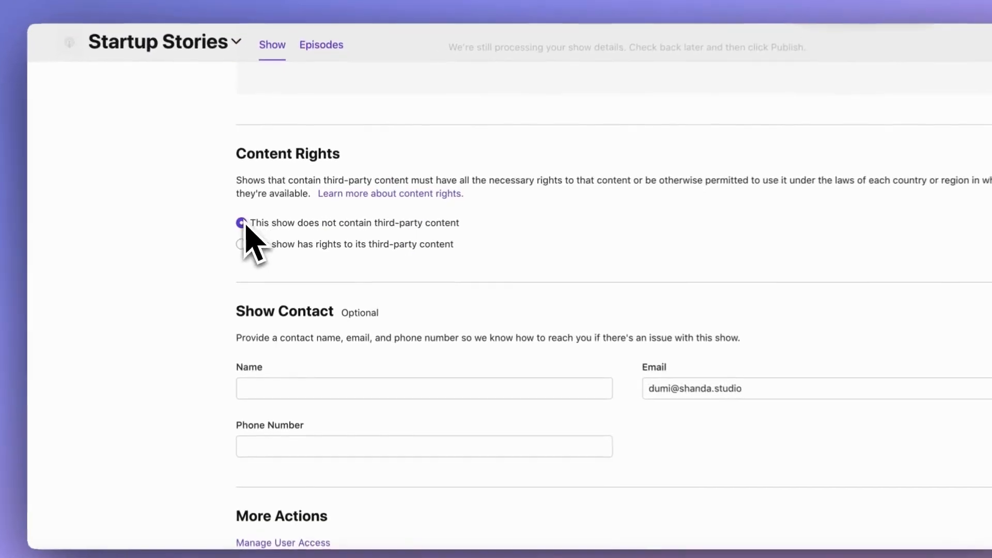
{"action": "scroll", "coordinate": [421, 316], "scroll_direction": "down", "scroll_amount": 5}
{"action": "scroll", "coordinate": [450, 334], "scroll_direction": "up", "scroll_amount": 8}
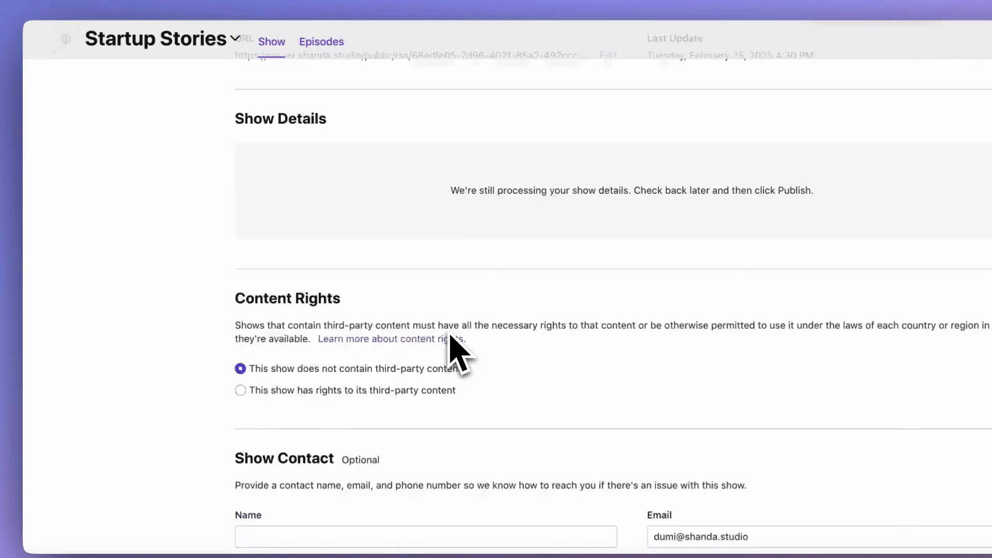
{"action": "scroll", "coordinate": [455, 355], "scroll_direction": "up", "scroll_amount": 5}
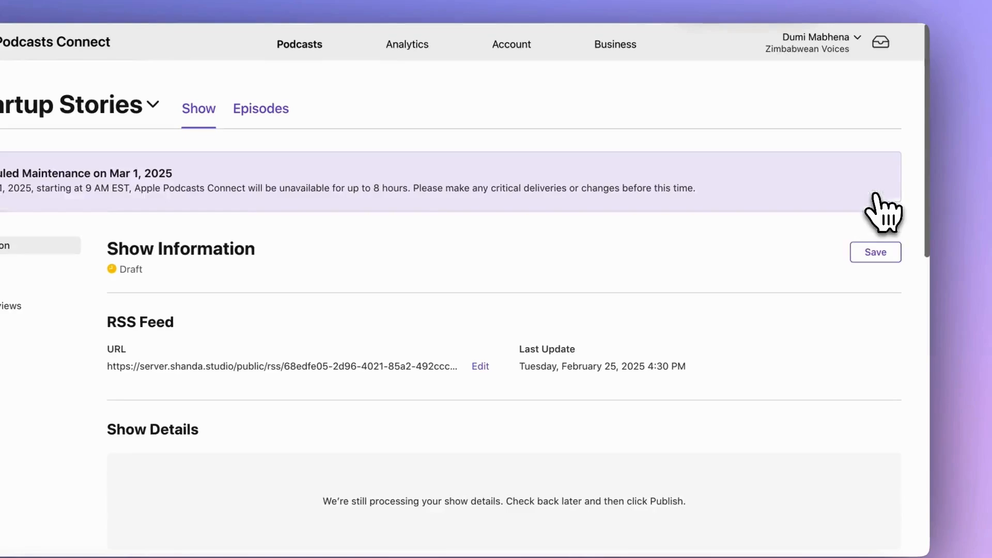
{"action": "left_click", "coordinate": [876, 252]}
{"action": "scroll", "coordinate": [698, 346], "scroll_direction": "down", "scroll_amount": 3}
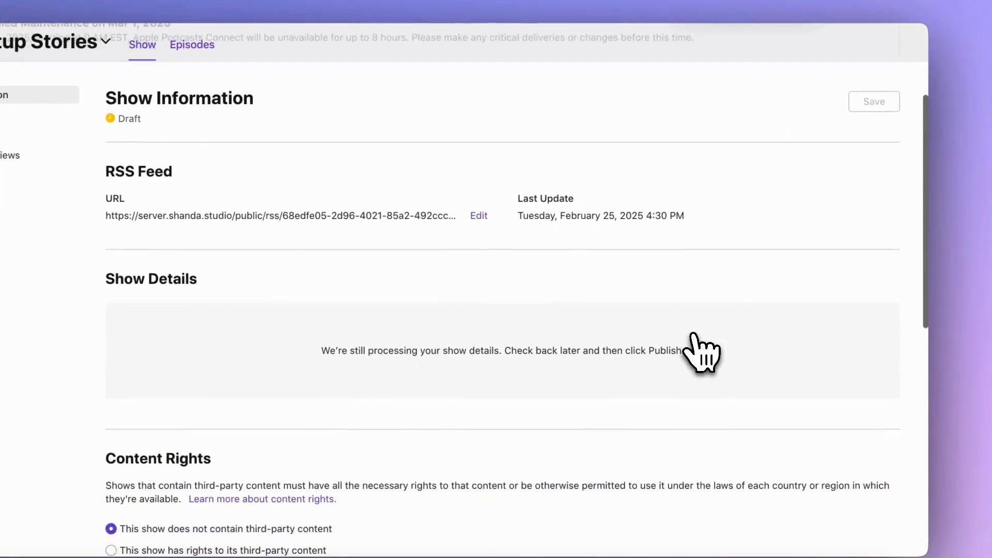